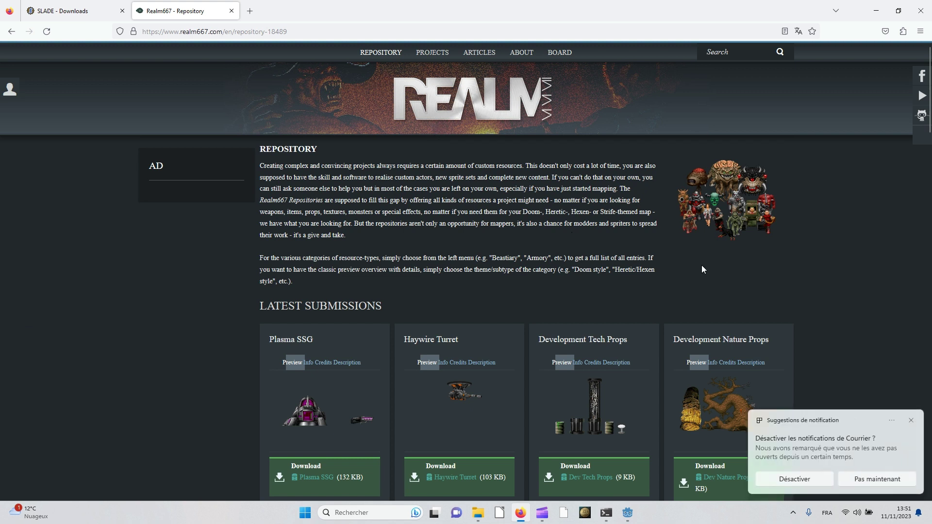
Dismiss the Windows notification toast and browse Realm667's Latest Submissions in Firefox
{"action": "left_click", "coordinate": [911, 426]}
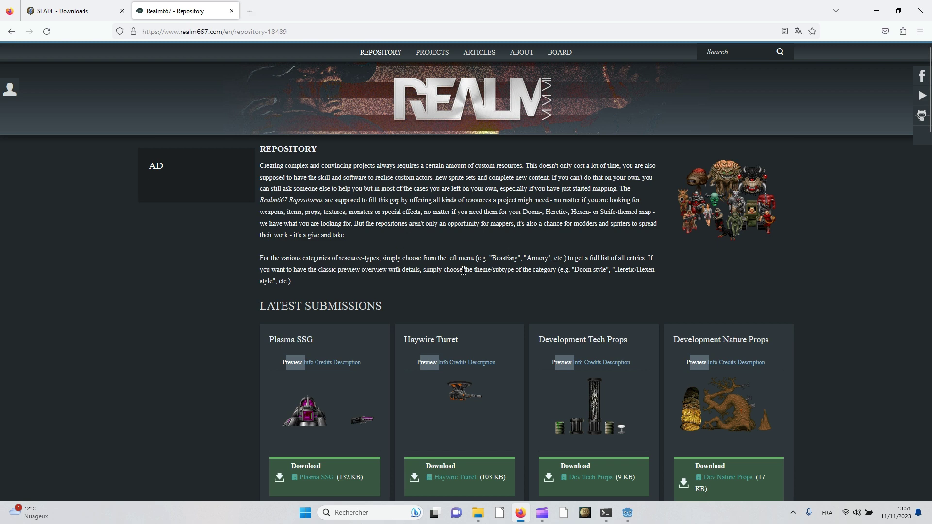
{"action": "scroll", "coordinate": [388, 257], "scroll_direction": "down", "scroll_amount": 3}
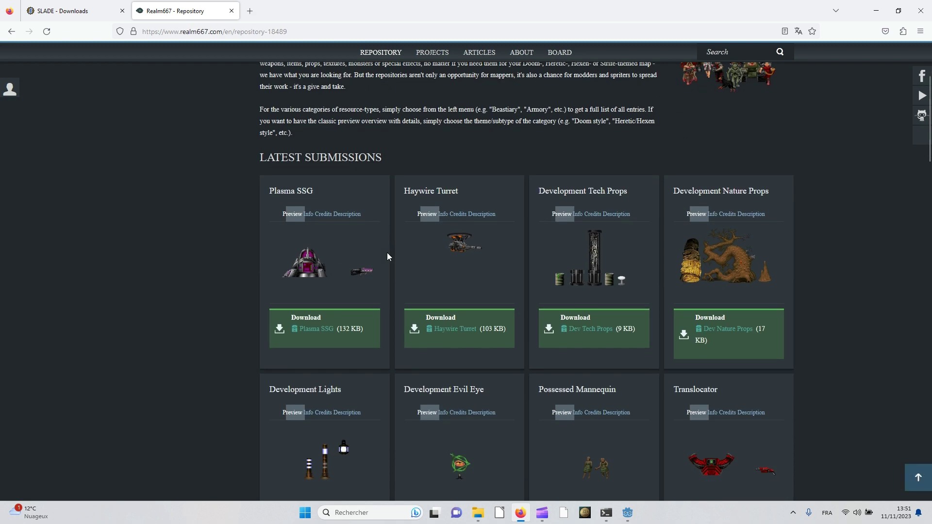
{"action": "scroll", "coordinate": [388, 257], "scroll_direction": "up", "scroll_amount": 3}
{"action": "scroll", "coordinate": [486, 281], "scroll_direction": "down", "scroll_amount": 4}
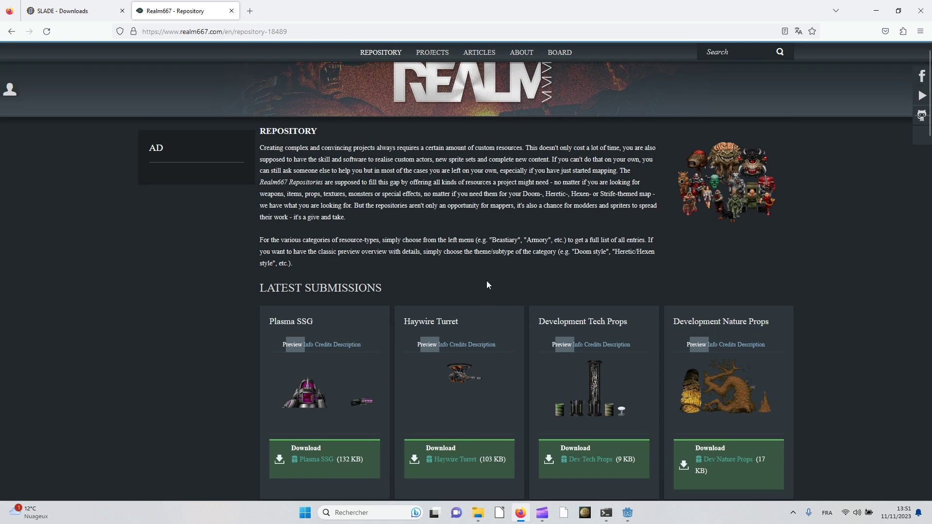
{"action": "scroll", "coordinate": [483, 280], "scroll_direction": "down", "scroll_amount": 3}
{"action": "scroll", "coordinate": [239, 270], "scroll_direction": "down", "scroll_amount": 3}
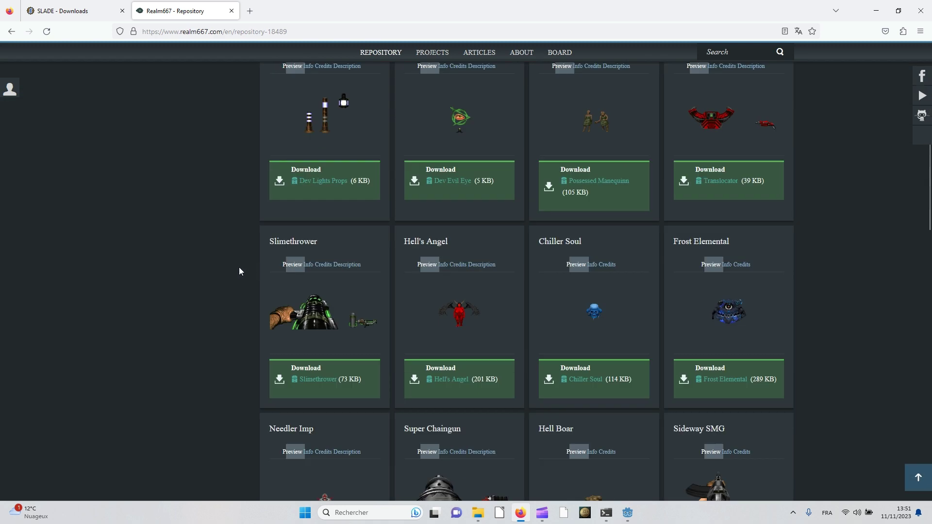
{"action": "scroll", "coordinate": [237, 270], "scroll_direction": "down", "scroll_amount": 6}
{"action": "key", "text": "Home"}
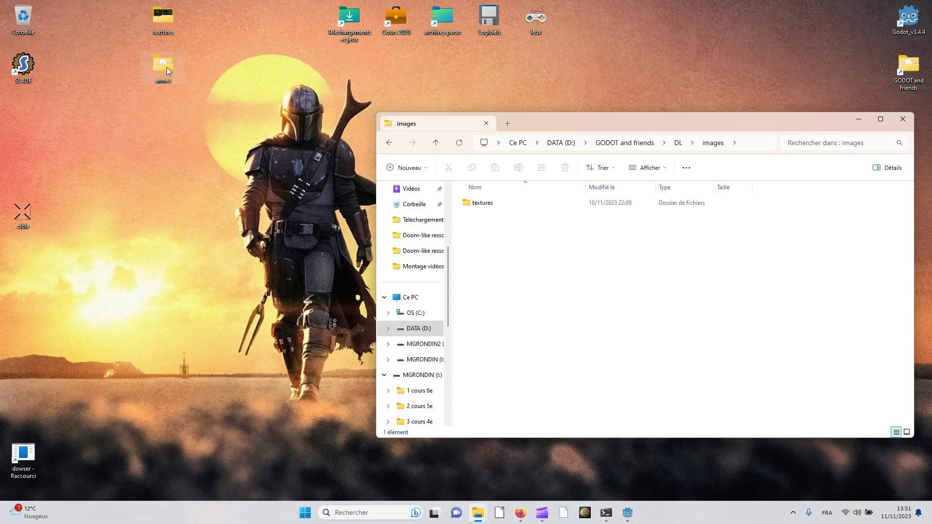
Copy the desktop armes folder into DL\images next to textures, then return to Godot
{"action": "double_click", "coordinate": [167, 69]}
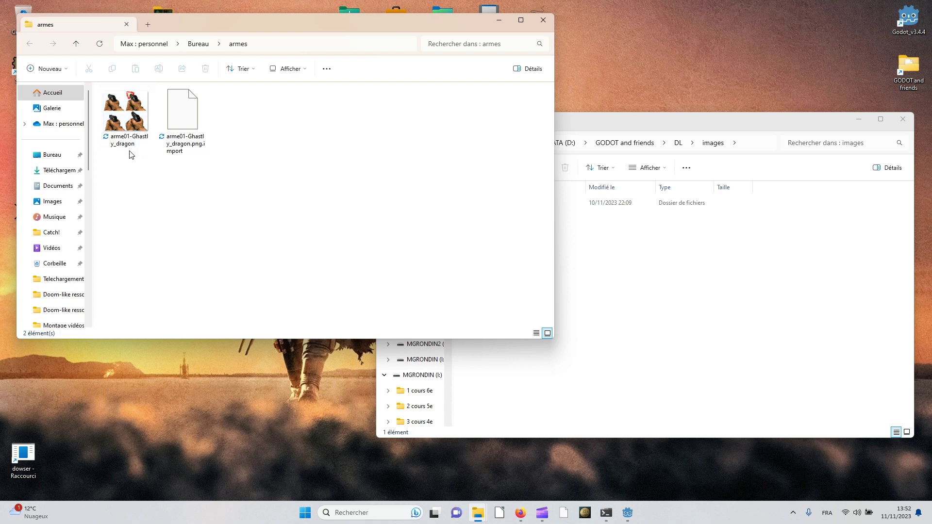
{"action": "mouse_move", "coordinate": [135, 150]}
{"action": "left_click", "coordinate": [540, 19]}
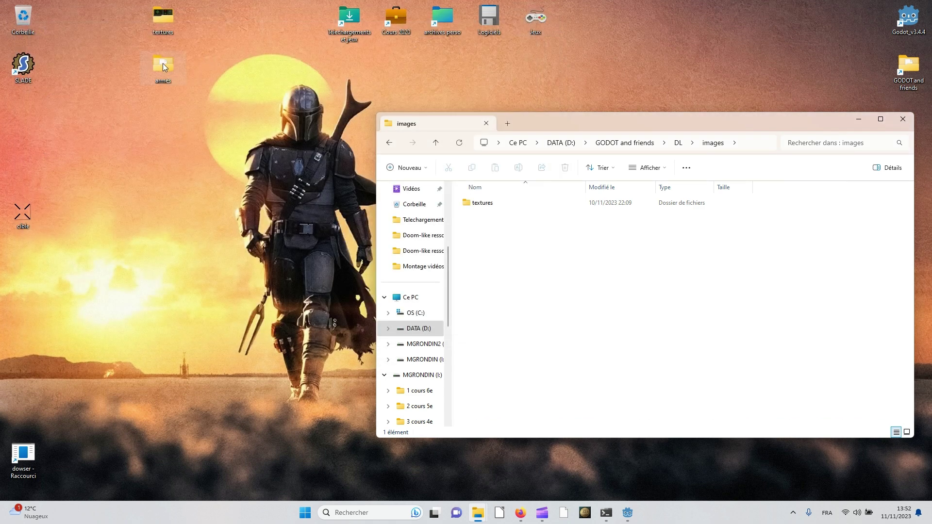
{"action": "left_click_drag", "start_coordinate": [162, 63], "coordinate": [171, 80]}
{"action": "left_click_drag", "start_coordinate": [252, 138], "coordinate": [481, 231]}
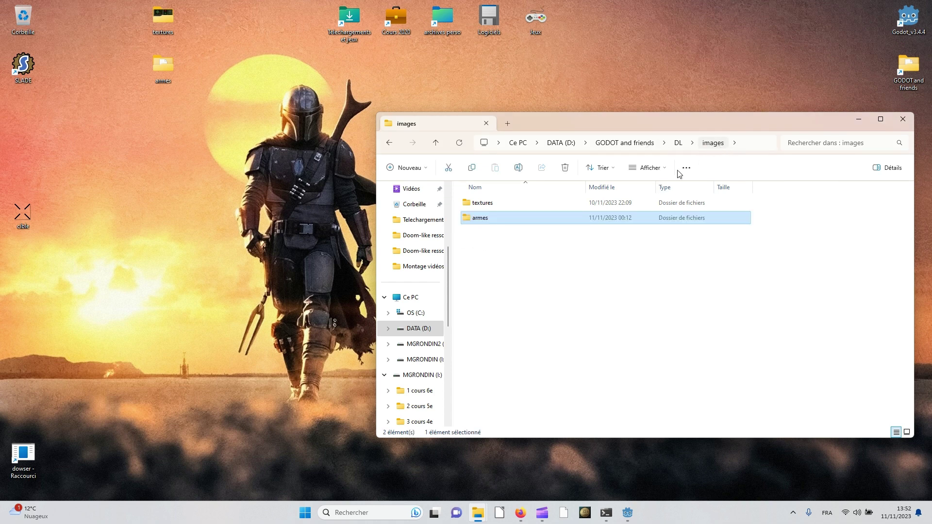
{"action": "left_click", "coordinate": [479, 207]}
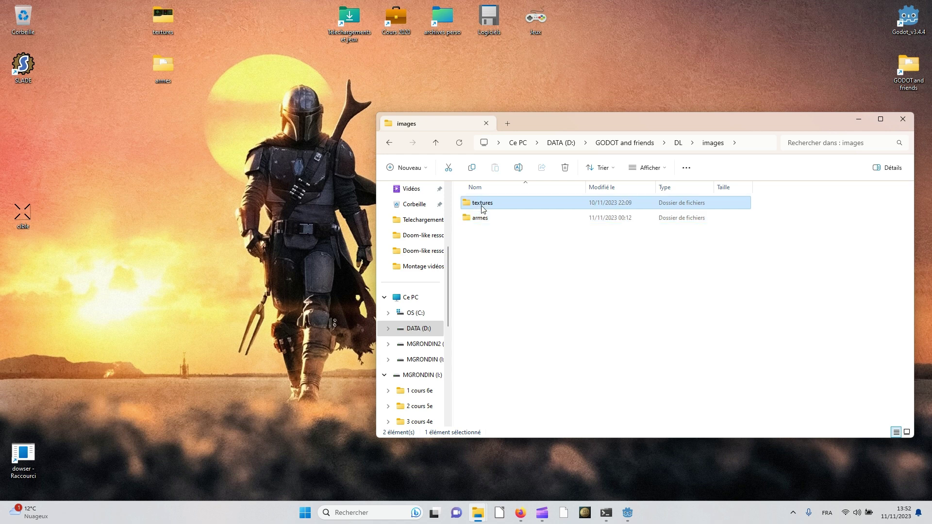
{"action": "left_click", "coordinate": [483, 225]}
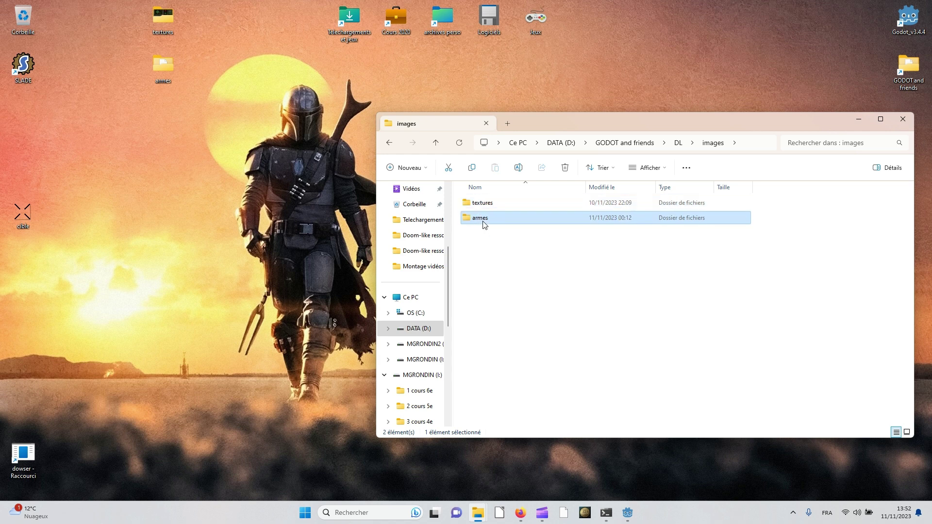
{"action": "left_click", "coordinate": [636, 503]}
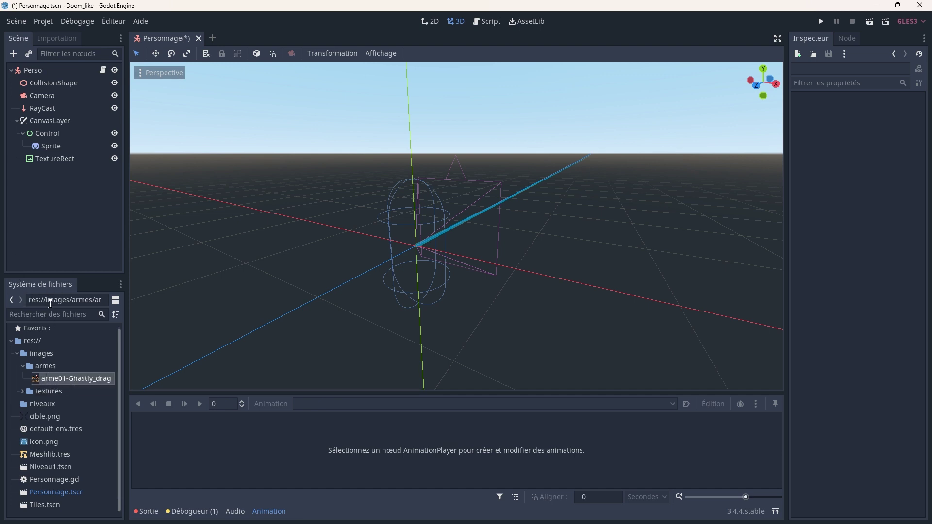
Inspect the weapon PNG's import settings in the Importation tab
{"action": "left_click", "coordinate": [54, 39]}
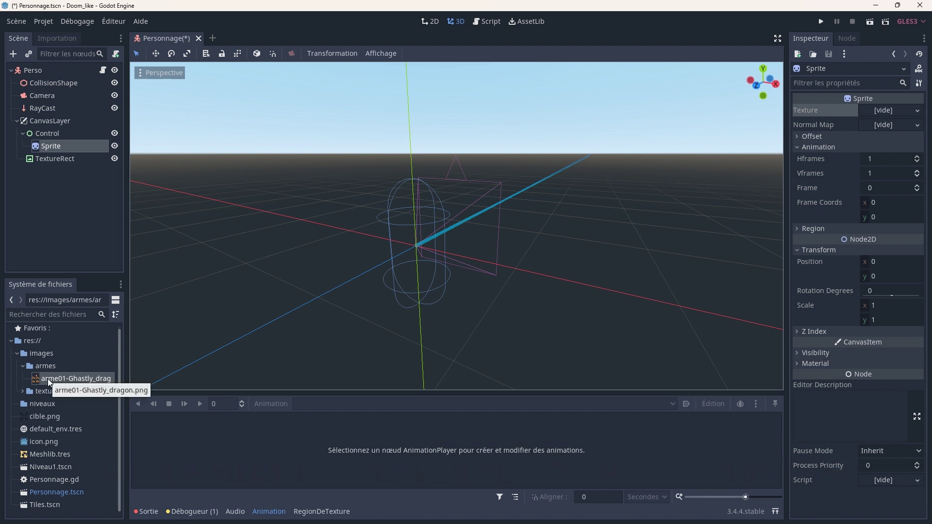
Assign arme01-Ghastly_dragon.png as the Sprite's texture and view it in the 2D workspace
{"action": "mouse_move", "coordinate": [48, 378]}
{"action": "left_mouse_down"}
{"action": "mouse_move", "coordinate": [423, 287]}
{"action": "mouse_move", "coordinate": [882, 111]}
{"action": "left_mouse_up"}
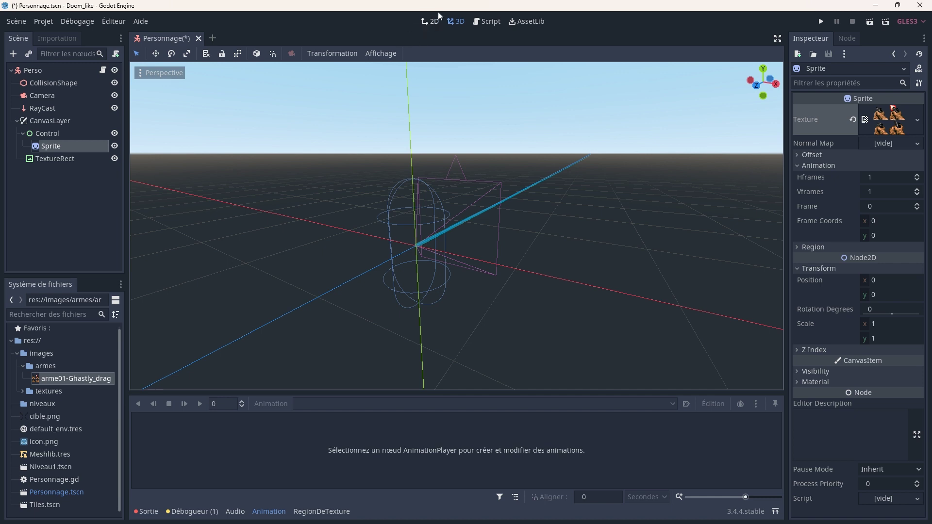
{"action": "left_click", "coordinate": [434, 25]}
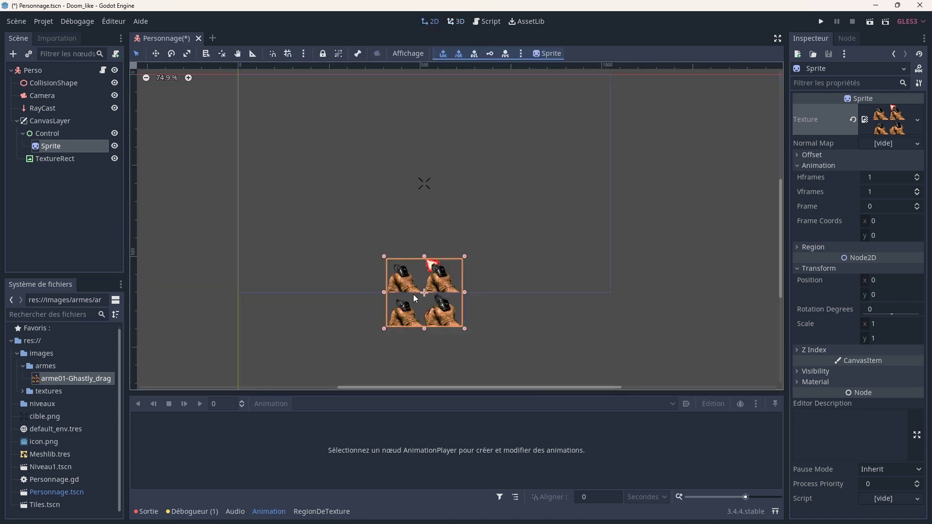
{"action": "scroll", "coordinate": [413, 294], "scroll_direction": "up", "scroll_amount": 1}
{"action": "scroll", "coordinate": [412, 295], "scroll_direction": "up", "scroll_amount": 3}
{"action": "scroll", "coordinate": [412, 295], "scroll_direction": "up", "scroll_amount": 2}
{"action": "scroll", "coordinate": [412, 295], "scroll_direction": "down", "scroll_amount": 2}
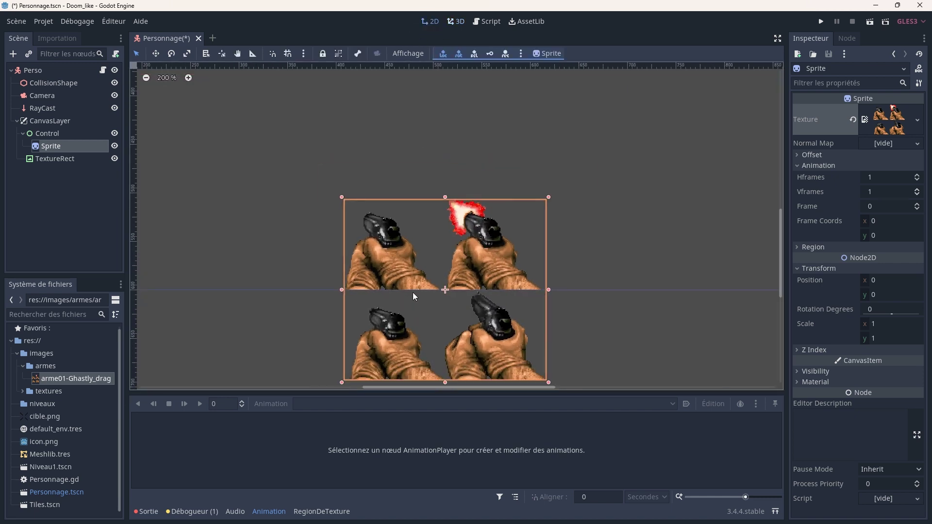
{"action": "scroll", "coordinate": [408, 260], "scroll_direction": "down", "scroll_amount": 1}
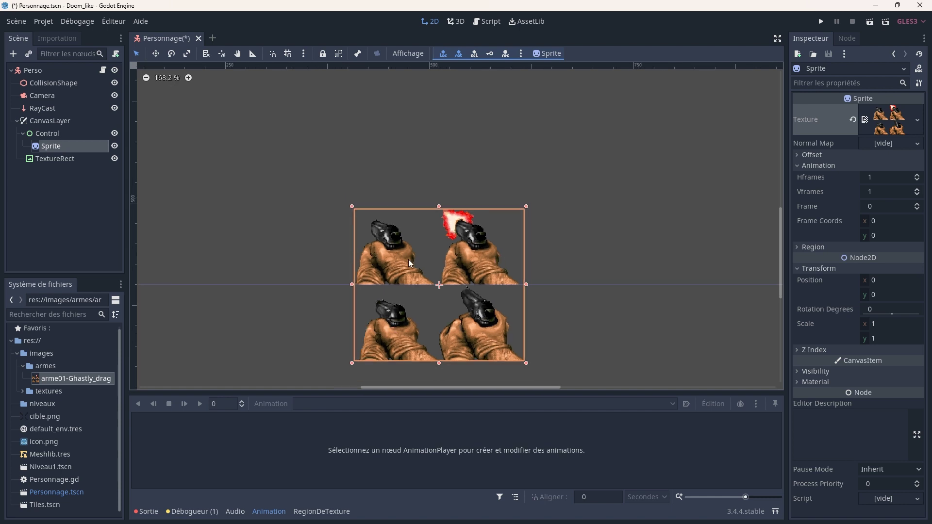
{"action": "scroll", "coordinate": [407, 261], "scroll_direction": "down", "scroll_amount": 1}
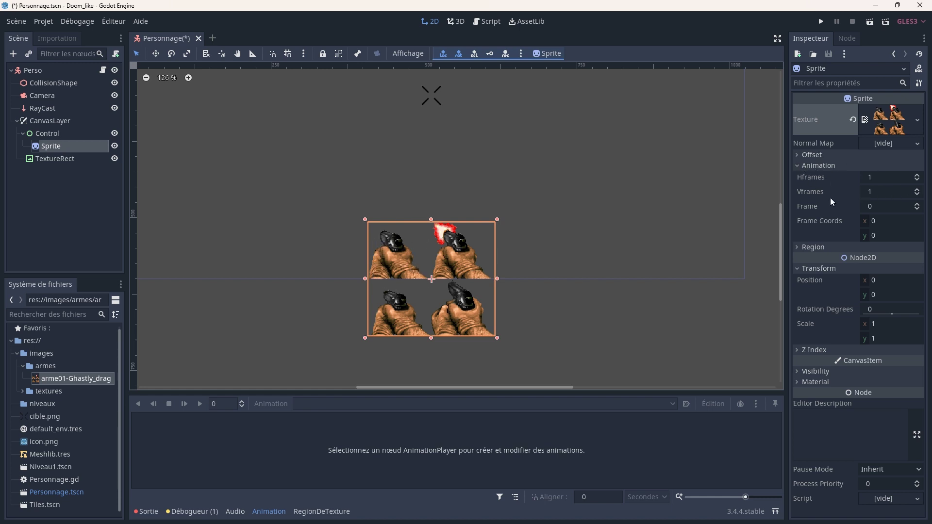
Set the Sprite's Hframes to 2 in the Animation section
{"action": "left_click", "coordinate": [797, 166]}
{"action": "left_click", "coordinate": [797, 165]}
{"action": "left_click", "coordinate": [917, 176]}
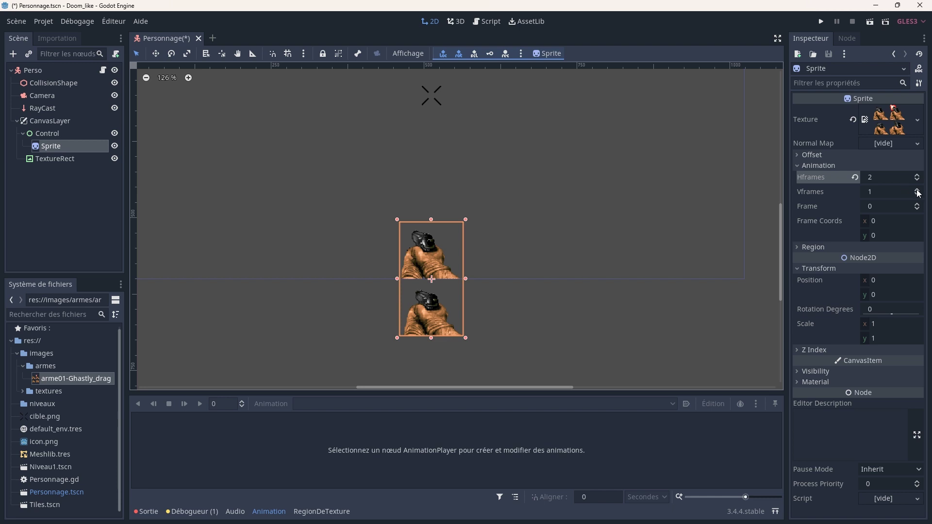
Raise Vframes to 2 so only one frame of the gun shows
{"action": "left_click", "coordinate": [917, 189]}
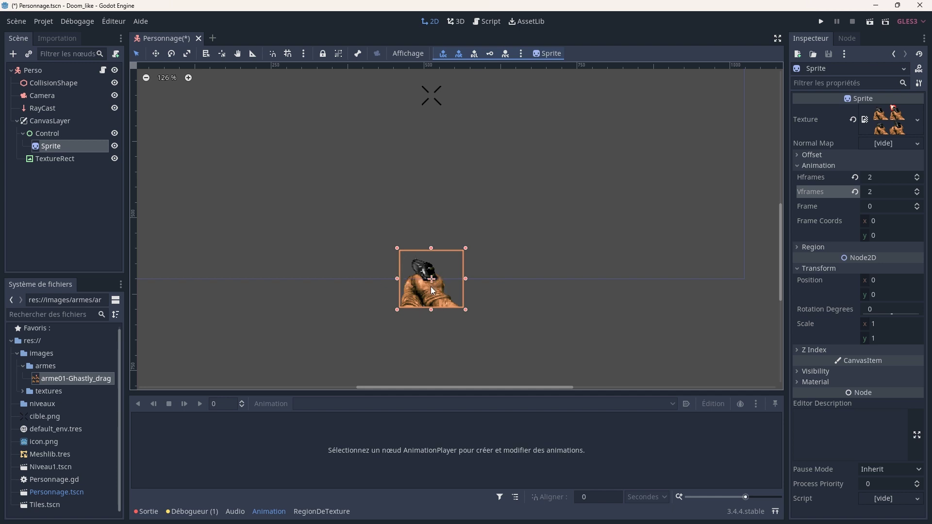
{"action": "scroll", "coordinate": [436, 290], "scroll_direction": "down", "scroll_amount": 1}
{"action": "scroll", "coordinate": [446, 290], "scroll_direction": "down", "scroll_amount": 3}
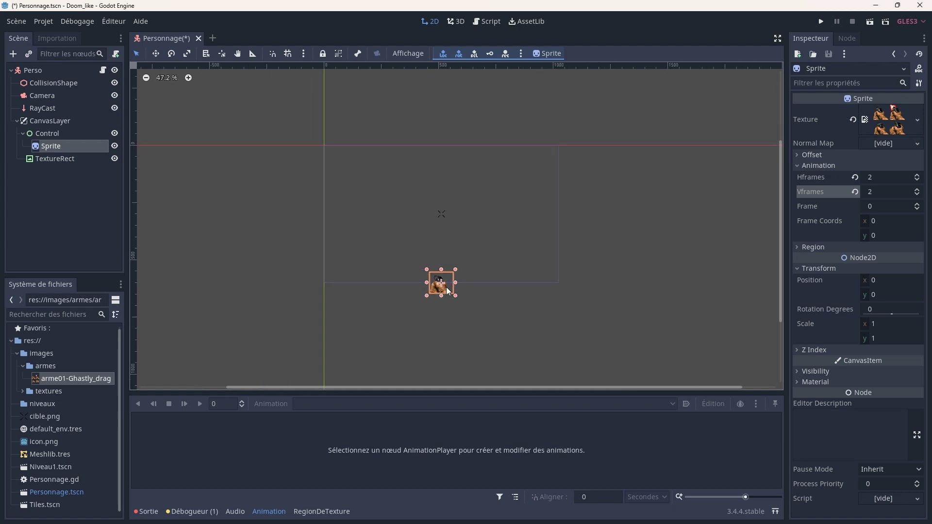
{"action": "scroll", "coordinate": [448, 290], "scroll_direction": "up", "scroll_amount": 1}
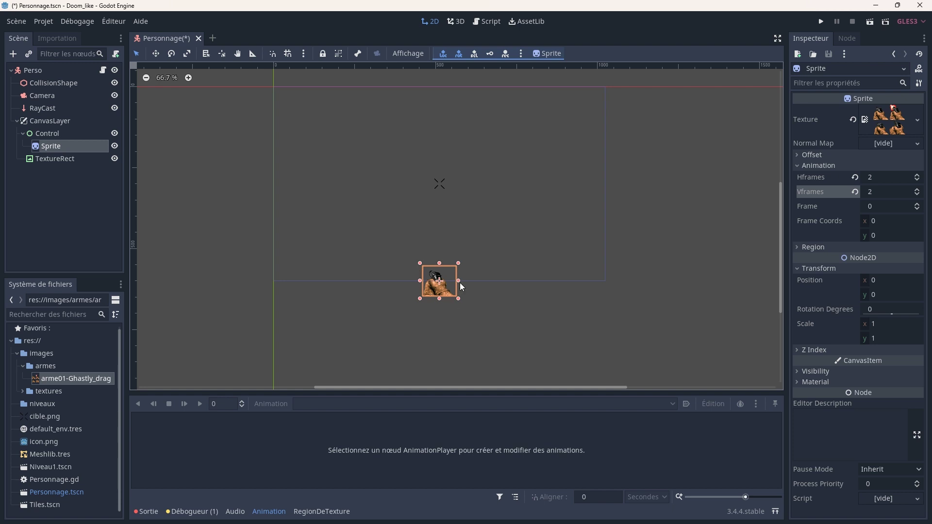
Move the weapon sprite up and right on the canvas, undoing a trial resize
{"action": "scroll", "coordinate": [443, 286], "scroll_direction": "up", "scroll_amount": 2}
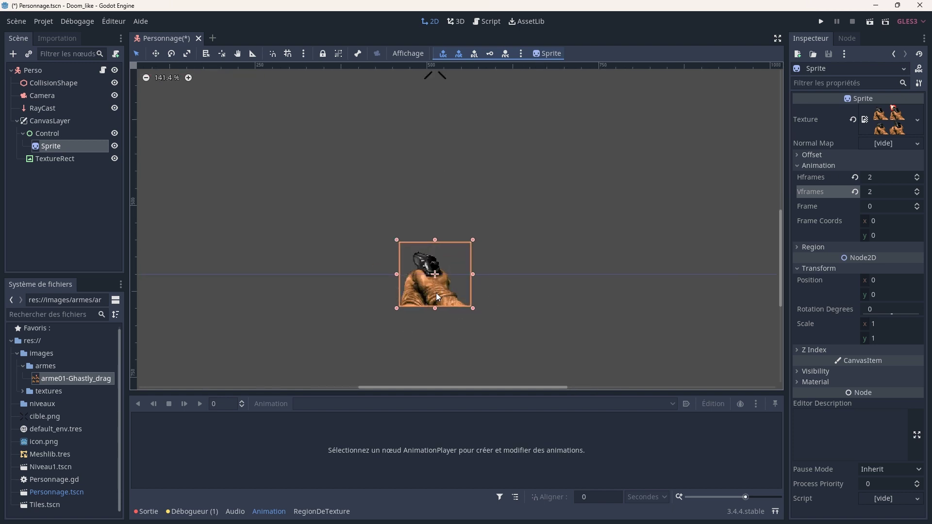
{"action": "left_click_drag", "start_coordinate": [436, 294], "coordinate": [512, 258]}
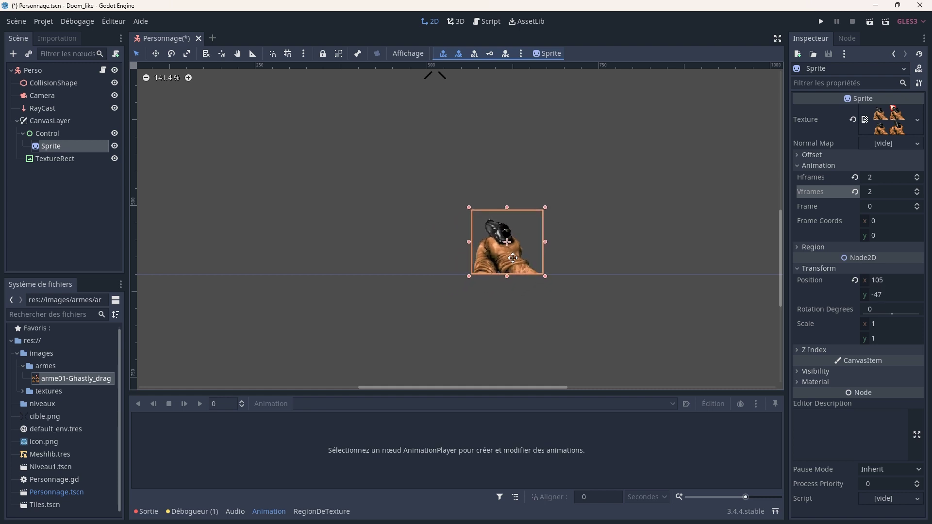
{"action": "scroll", "coordinate": [513, 258], "scroll_direction": "down", "scroll_amount": 1}
{"action": "scroll", "coordinate": [511, 262], "scroll_direction": "down", "scroll_amount": 1}
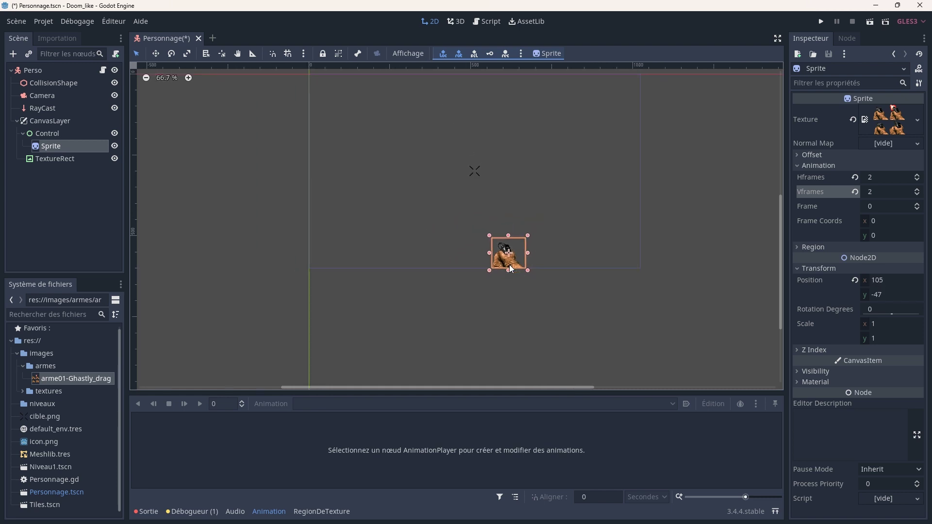
{"action": "scroll", "coordinate": [508, 264], "scroll_direction": "down", "scroll_amount": 1}
{"action": "scroll", "coordinate": [509, 266], "scroll_direction": "up", "scroll_amount": 1}
{"action": "mouse_move", "coordinate": [528, 235]}
{"action": "left_mouse_down"}
{"action": "mouse_move", "coordinate": [621, 221]}
{"action": "mouse_move", "coordinate": [582, 223]}
{"action": "left_mouse_up"}
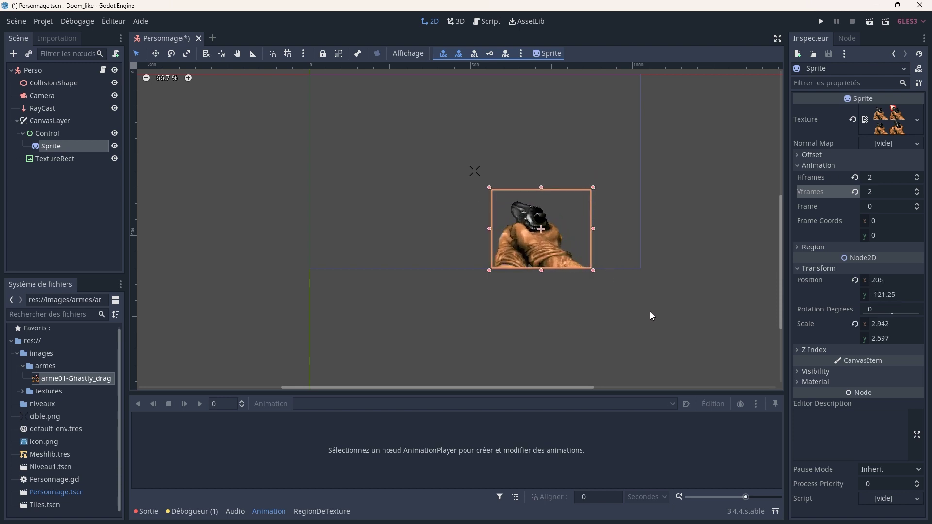
{"action": "key", "text": "ctrl+z"}
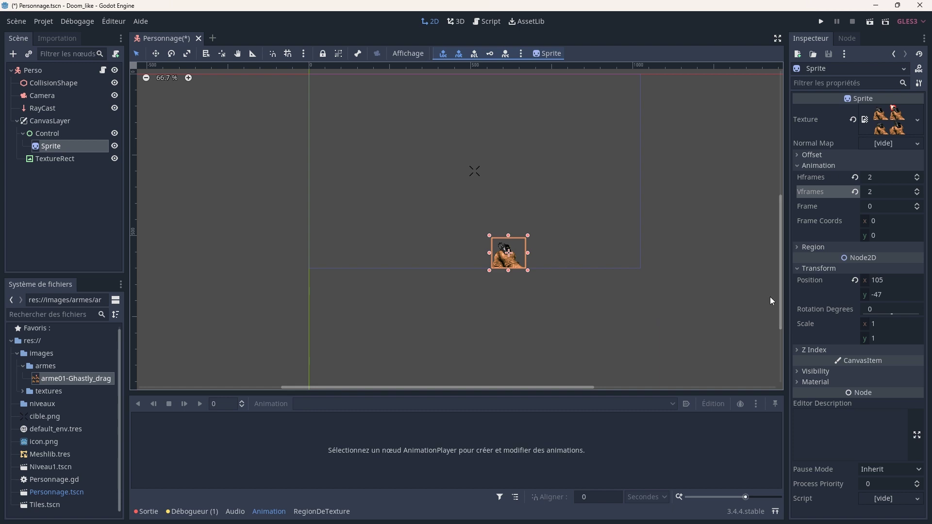
Set the Sprite's Transform scale to 2 by 2
{"action": "left_click", "coordinate": [800, 269]}
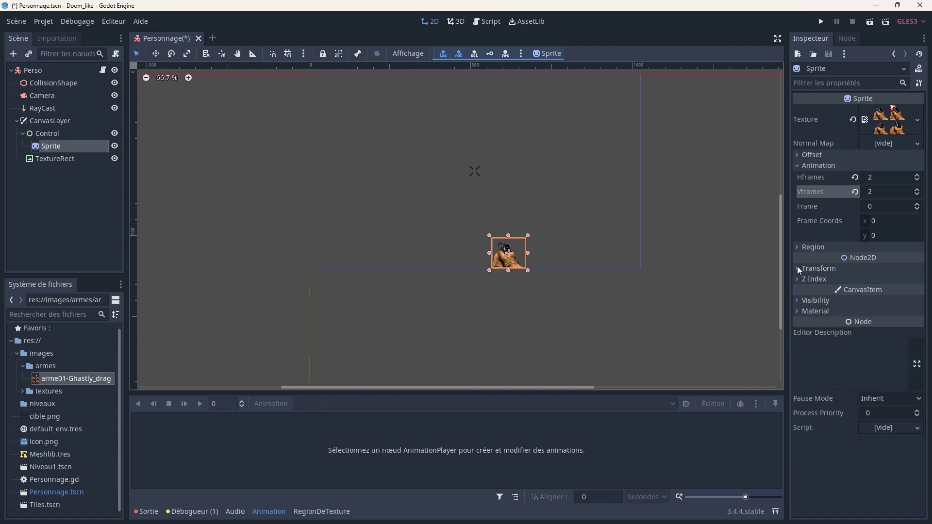
{"action": "left_click", "coordinate": [798, 270]}
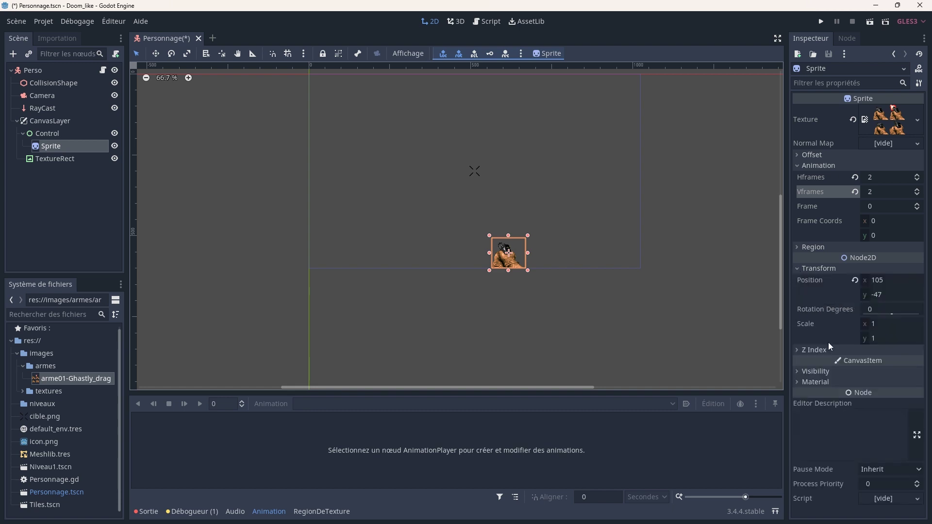
{"action": "left_click", "coordinate": [884, 324]}
{"action": "type", "text": "2"}
{"action": "key", "text": "Return"}
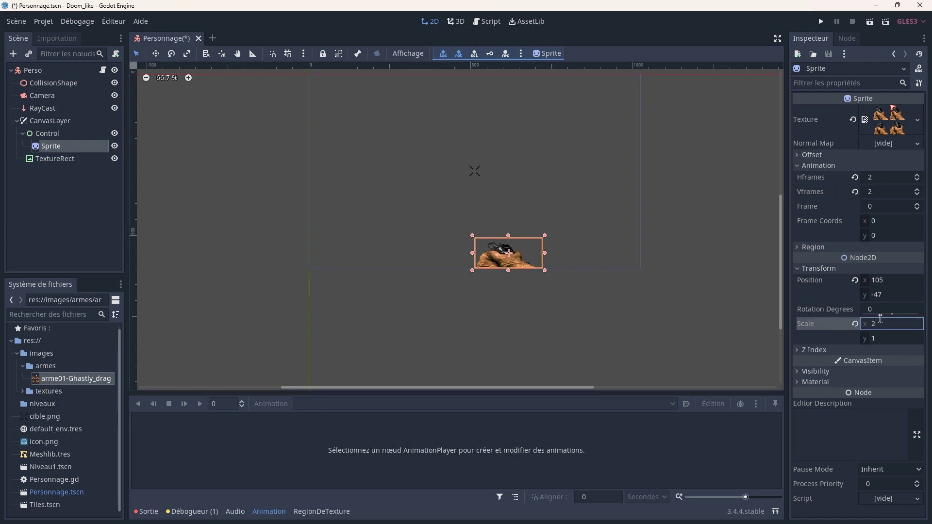
{"action": "left_click", "coordinate": [888, 338]}
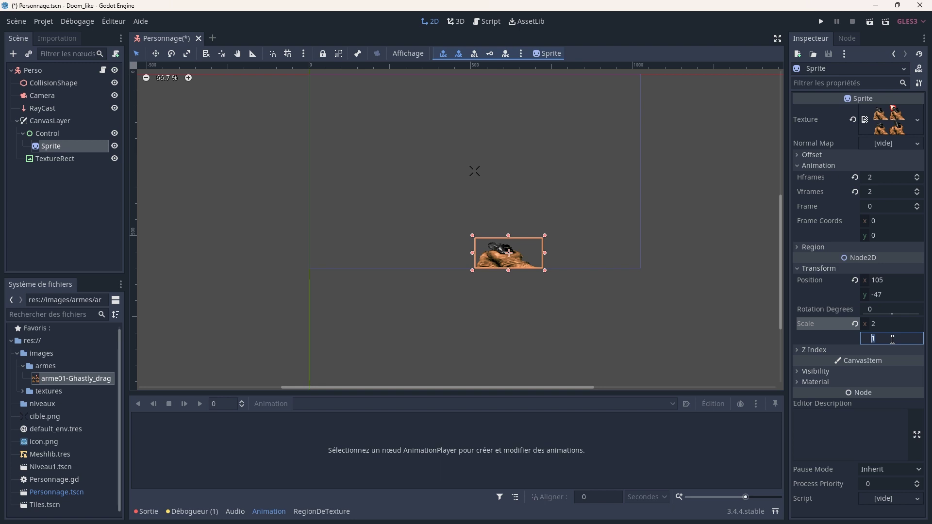
{"action": "type", "text": "2"}
{"action": "key", "text": "Return"}
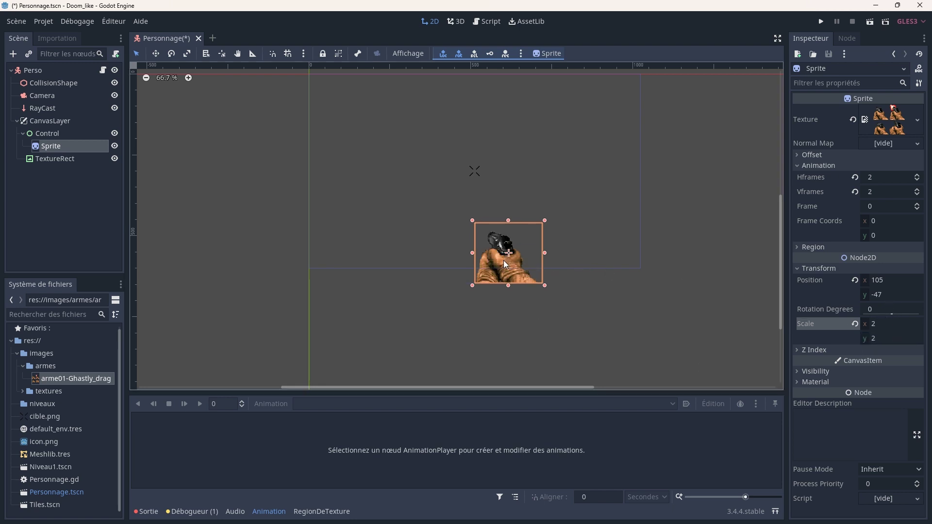
Place the pistol sprite around 141, -92, below-right of the crosshair, and save the scene
{"action": "left_click_drag", "start_coordinate": [504, 262], "coordinate": [518, 260]}
{"action": "key", "text": "ctrl+s"}
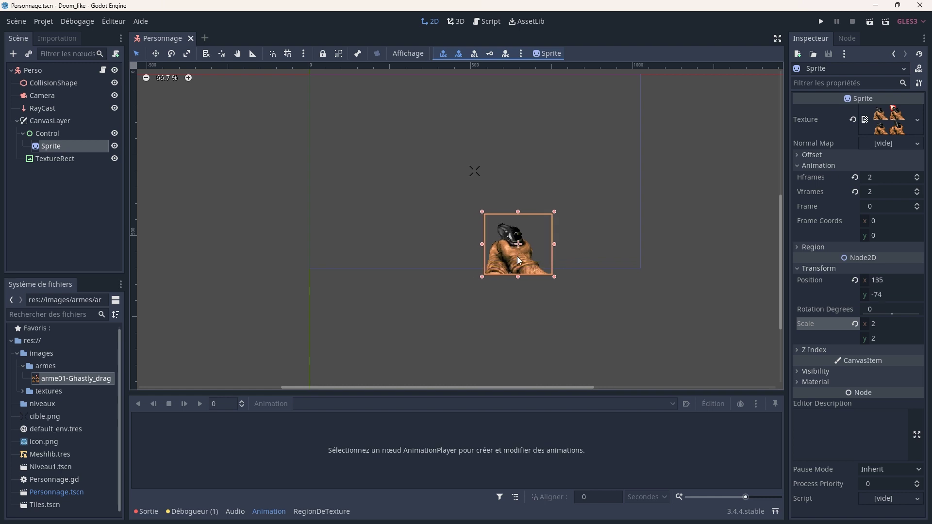
{"action": "scroll", "coordinate": [517, 257], "scroll_direction": "up", "scroll_amount": 5}
{"action": "left_click_drag", "start_coordinate": [505, 243], "coordinate": [513, 207]}
{"action": "scroll", "coordinate": [505, 226], "scroll_direction": "down", "scroll_amount": 8}
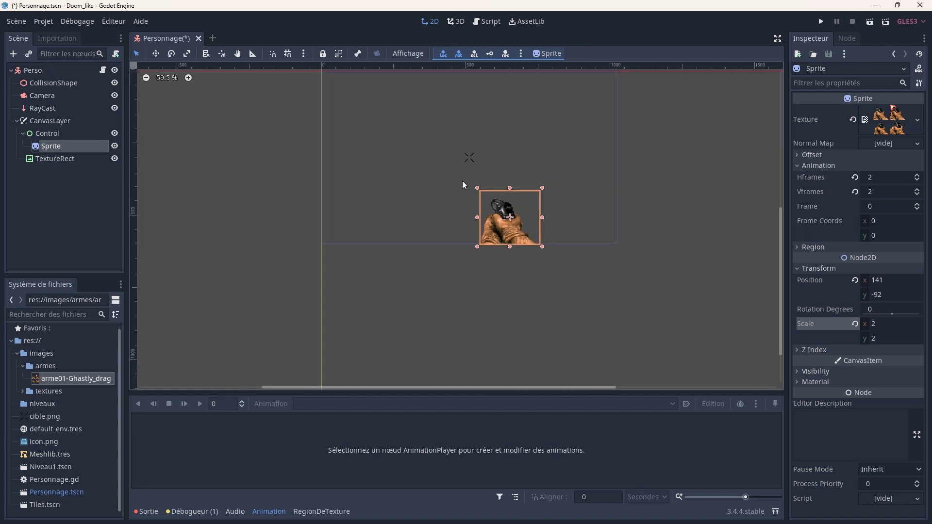
{"action": "left_click_drag", "start_coordinate": [779, 231], "coordinate": [779, 197]}
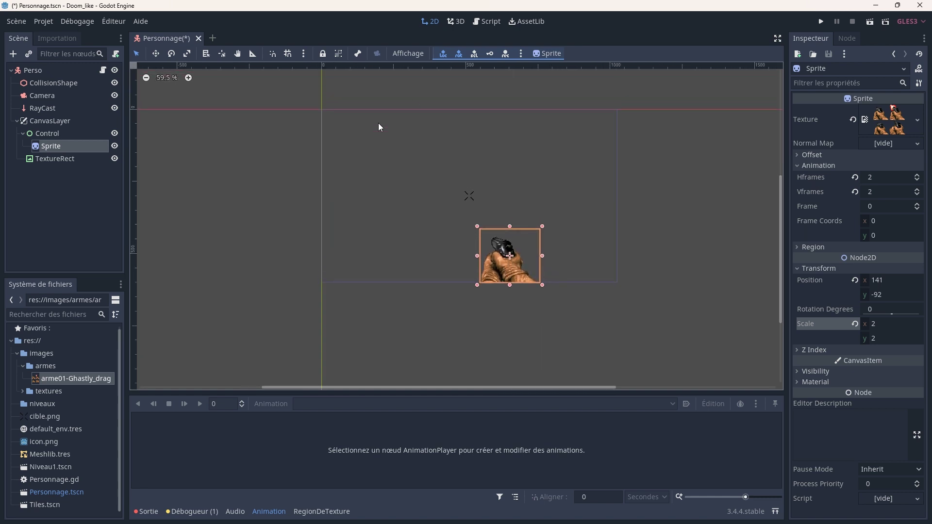
Run the Personnage scene to check the pistol hand under the crosshair, then stop it
{"action": "left_click", "coordinate": [869, 22]}
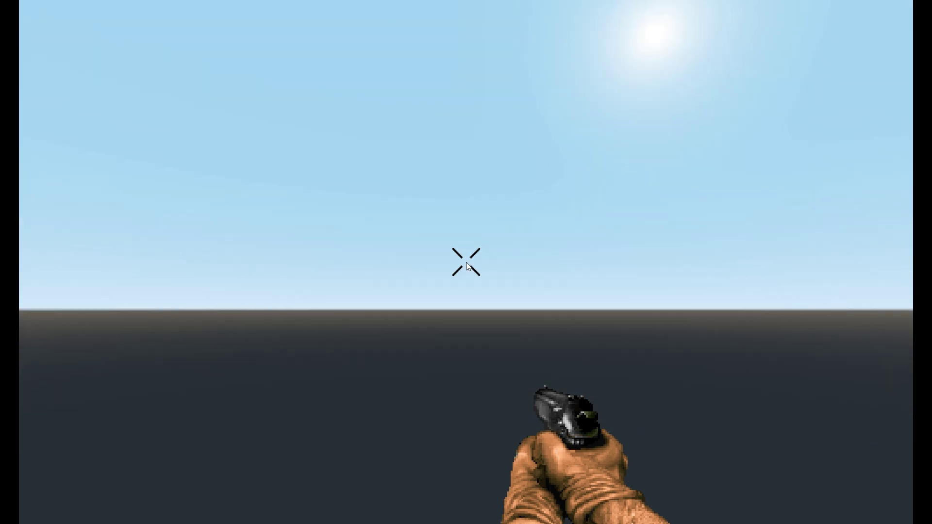
{"action": "key", "text": "Escape"}
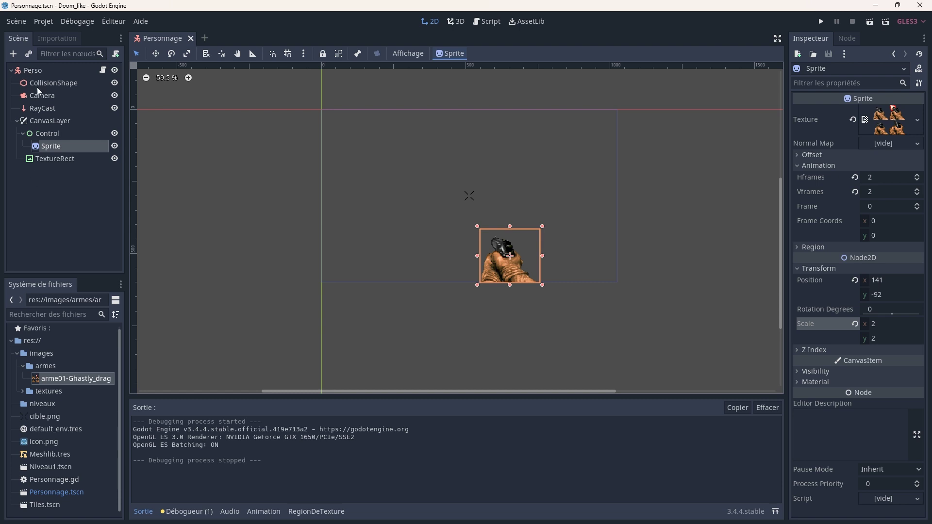
Add an AnimationPlayer child under Perso via Ajouter un nœud enfant
{"action": "right_click", "coordinate": [33, 71]}
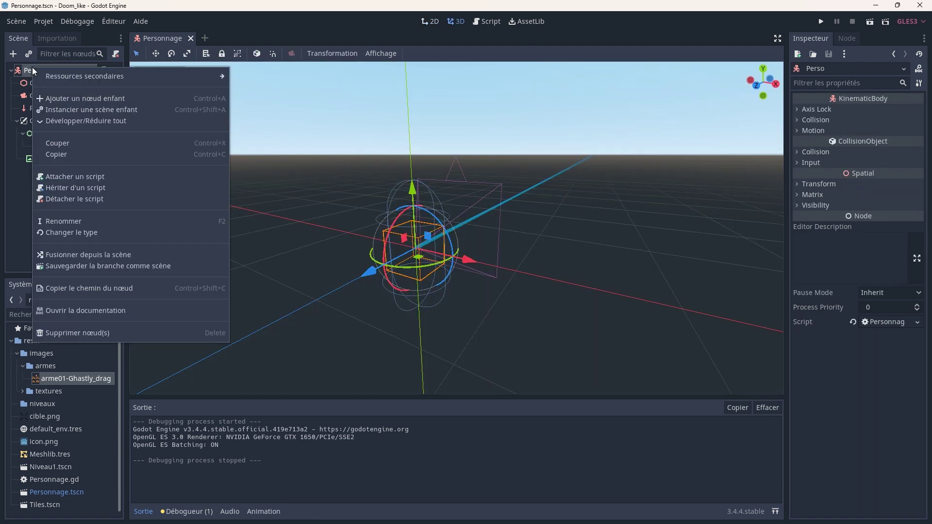
{"action": "left_click", "coordinate": [47, 96]}
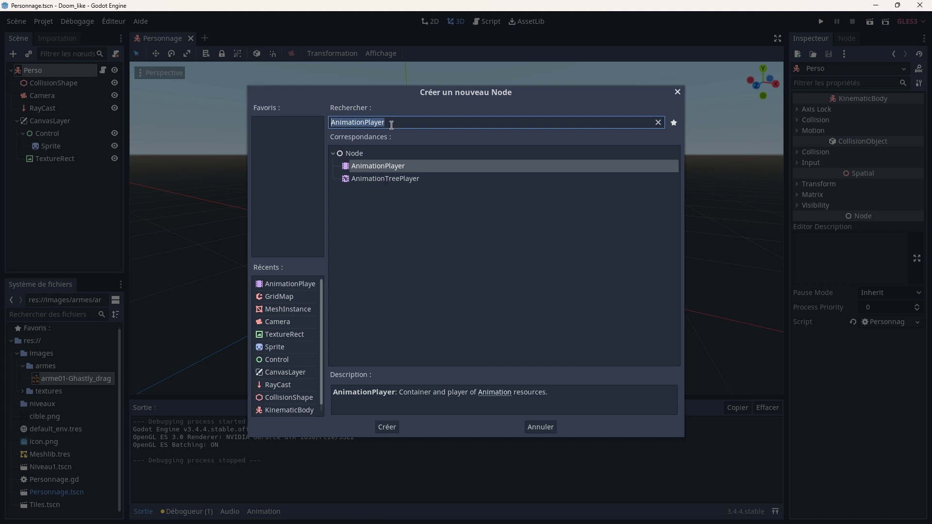
{"action": "double_click", "coordinate": [376, 167]}
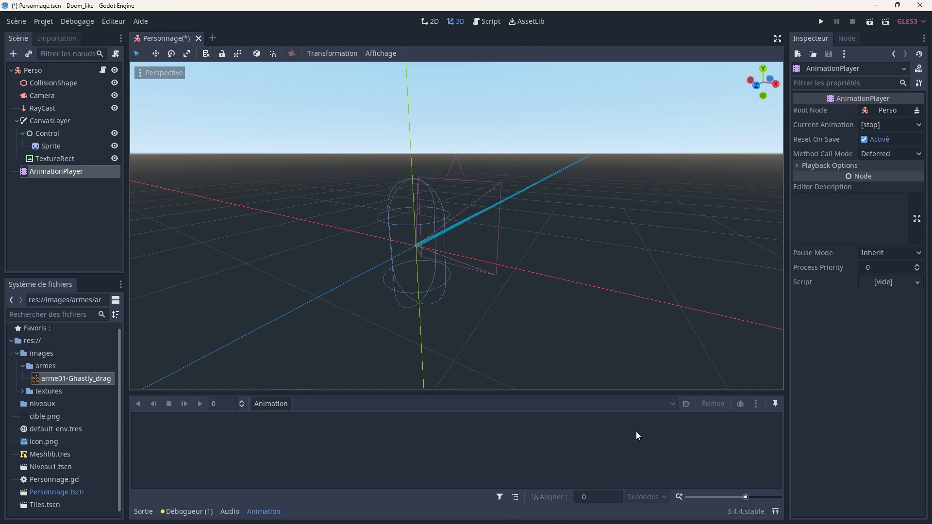
Create a new animation called 'tir' from the Animation menu's Nouveau option
{"action": "left_click", "coordinate": [271, 404]}
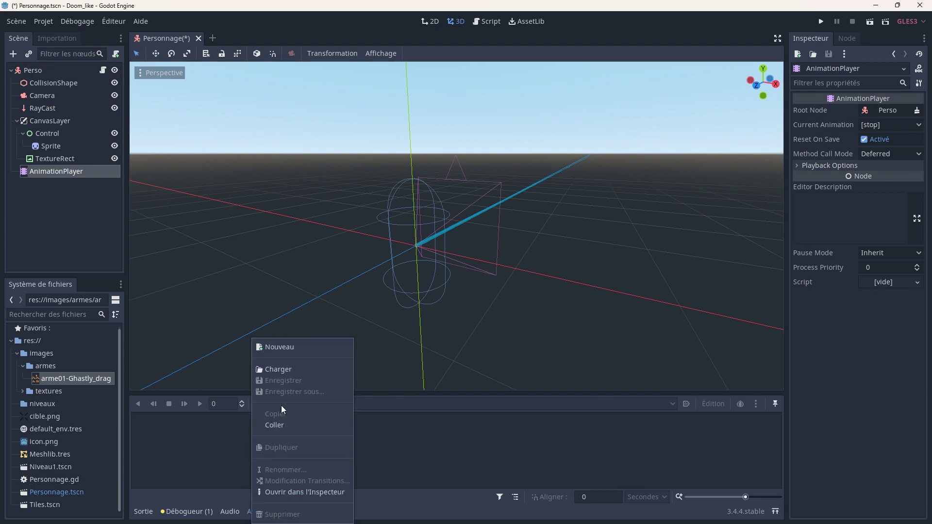
{"action": "left_click", "coordinate": [282, 349]}
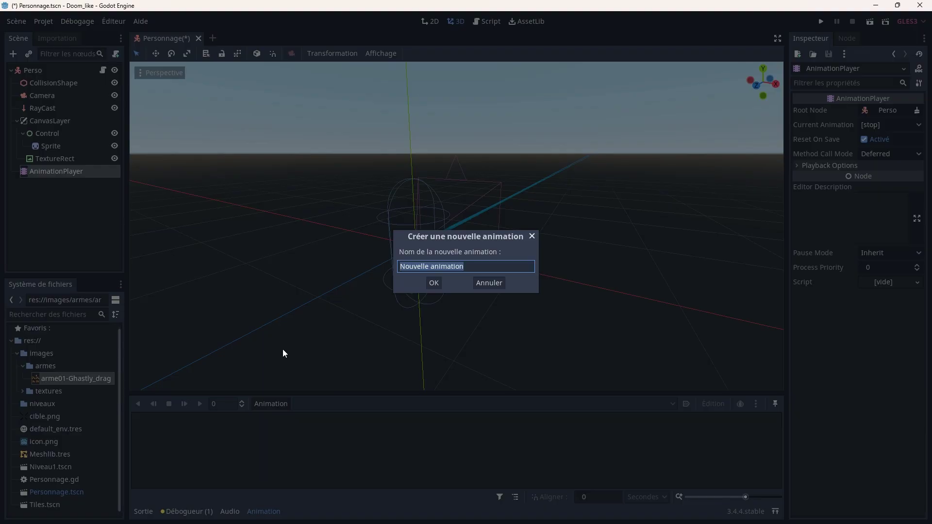
{"action": "type", "text": "tir"}
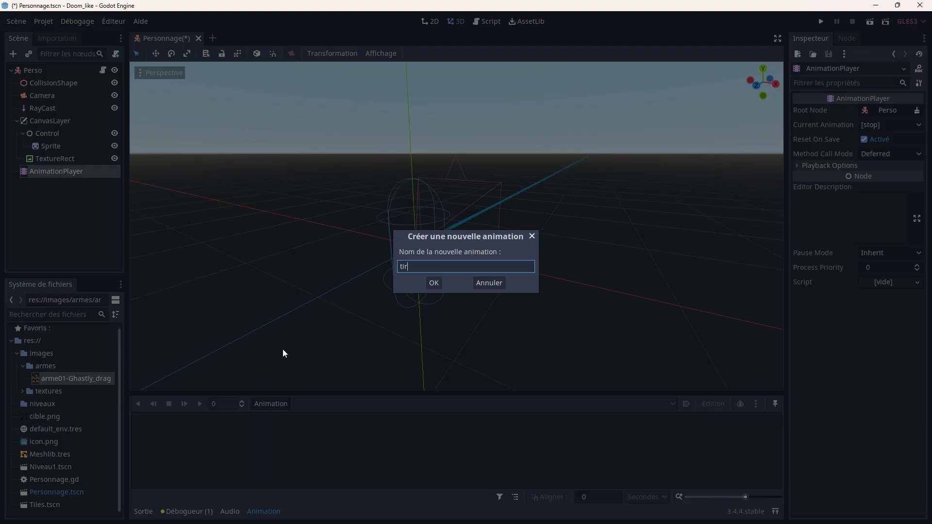
{"action": "key", "text": "Return"}
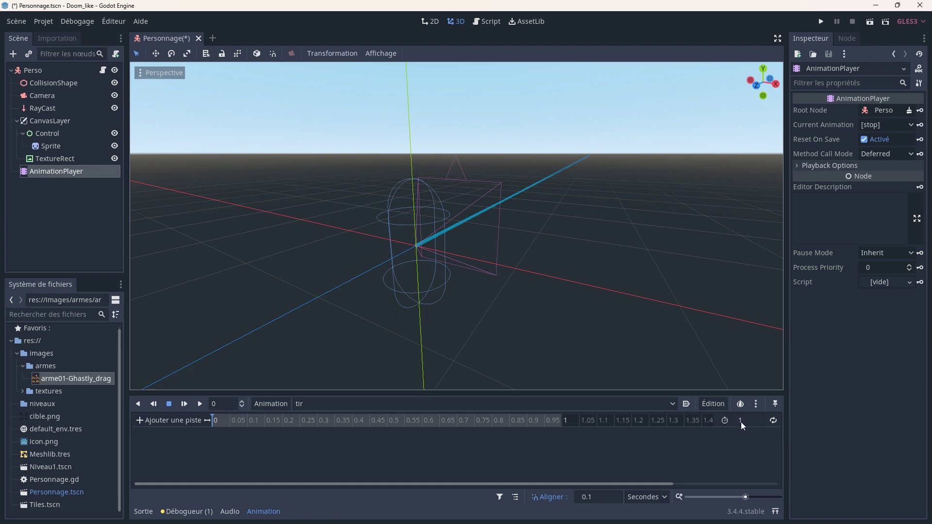
Enter 0.5 in the tir timeline's length field
{"action": "left_click", "coordinate": [750, 420]}
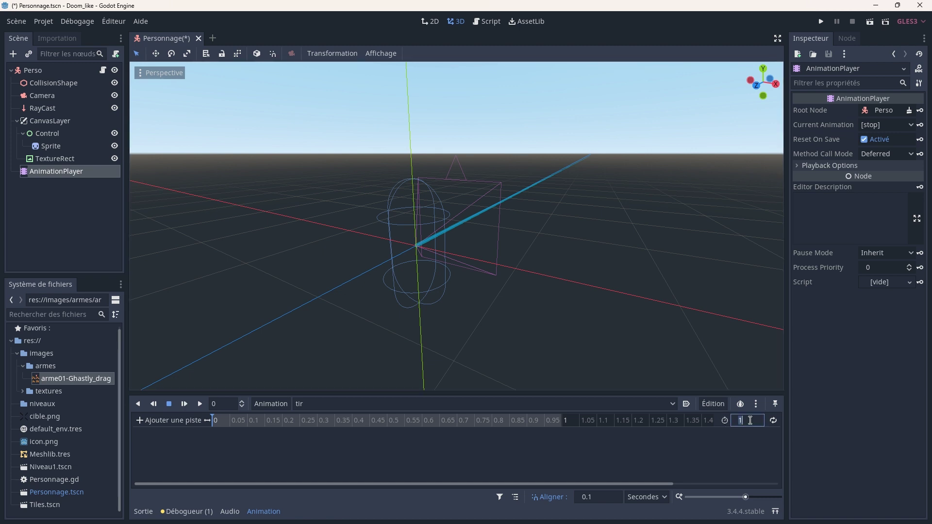
{"action": "type", "text": "0."}
{"action": "type", "text": "5"}
{"action": "key", "text": "Return"}
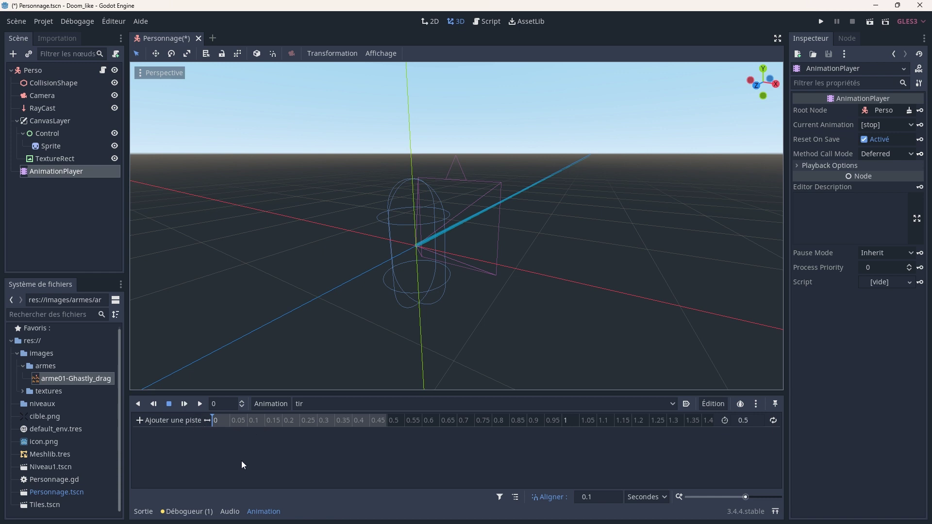
Select the pistol Sprite and raise its Frame to 1 to show the muzzle flash
{"action": "left_click", "coordinate": [48, 145]}
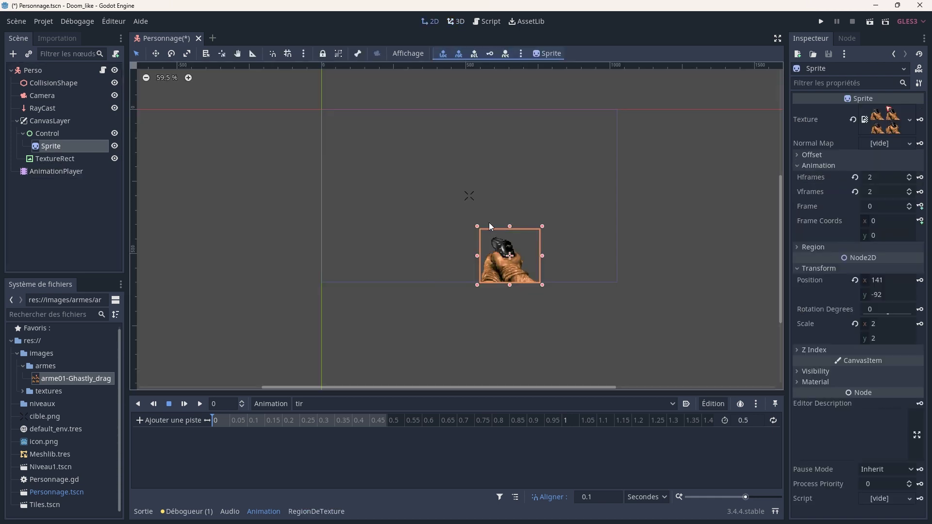
{"action": "scroll", "coordinate": [505, 236], "scroll_direction": "up", "scroll_amount": 6}
{"action": "scroll", "coordinate": [506, 236], "scroll_direction": "up", "scroll_amount": 2}
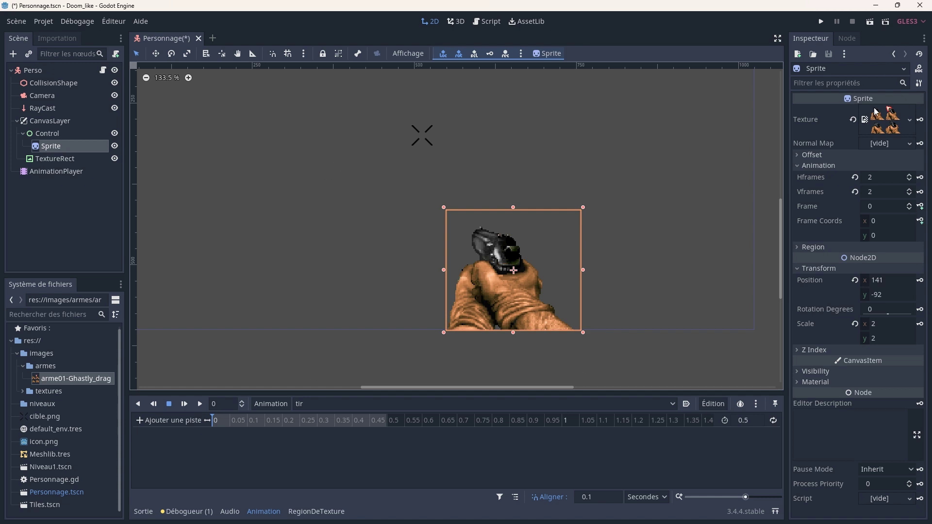
{"action": "left_click", "coordinate": [909, 204]}
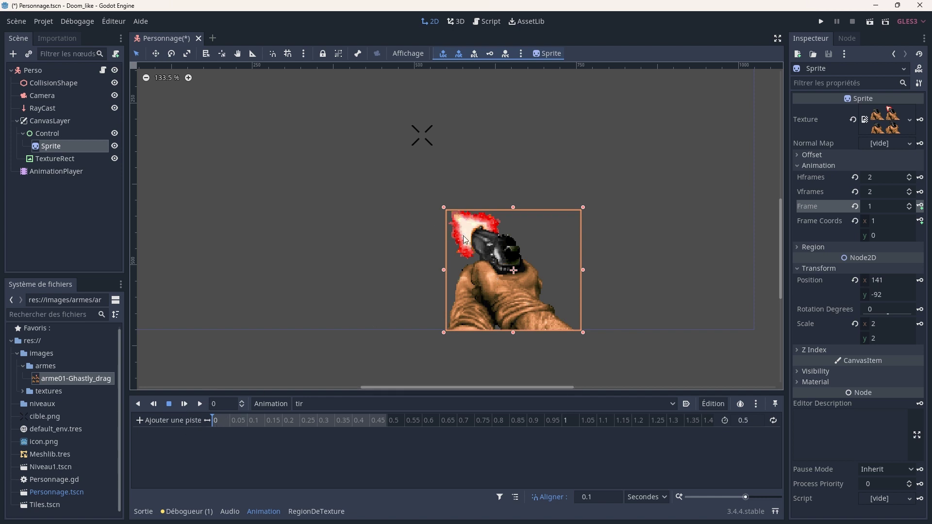
Create a Sprite frame track in tir with a key at 0 s and frame 2 keyed at 0.1 s
{"action": "left_click", "coordinate": [919, 207]}
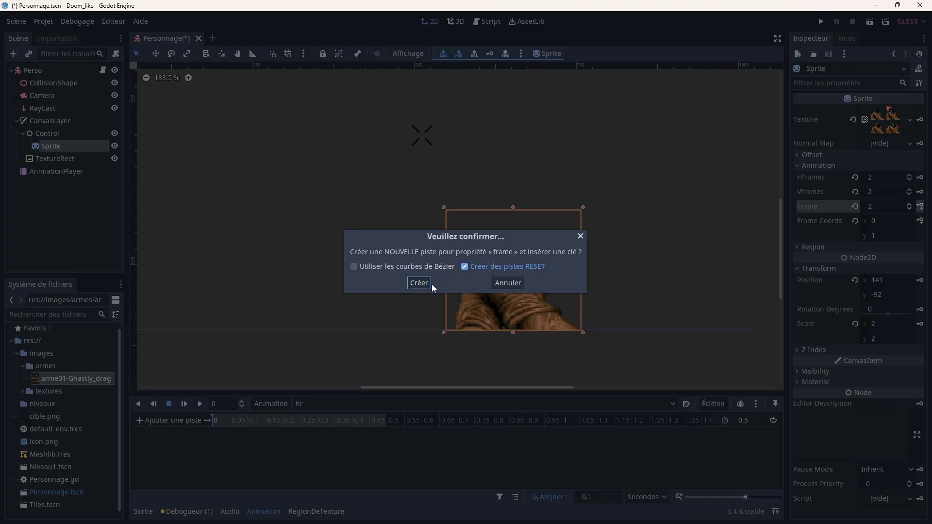
{"action": "left_click", "coordinate": [416, 284]}
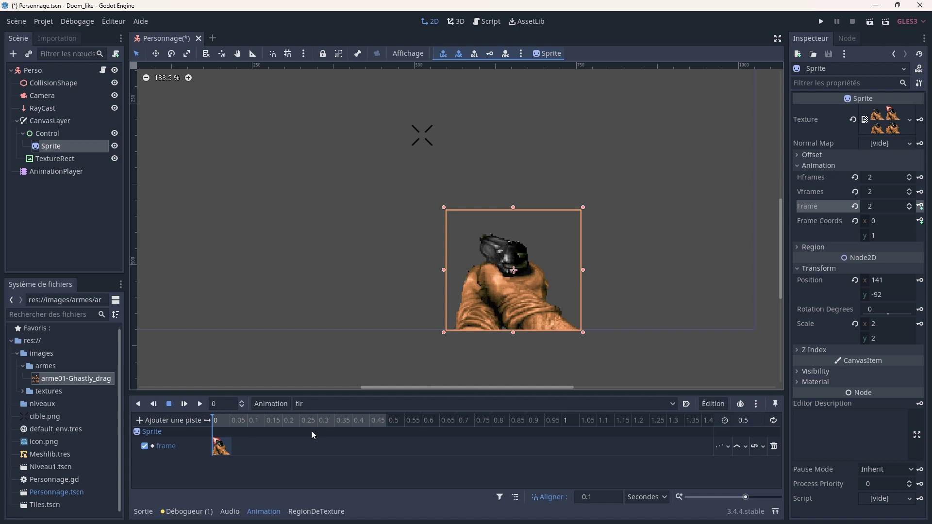
{"action": "left_click", "coordinate": [247, 424]}
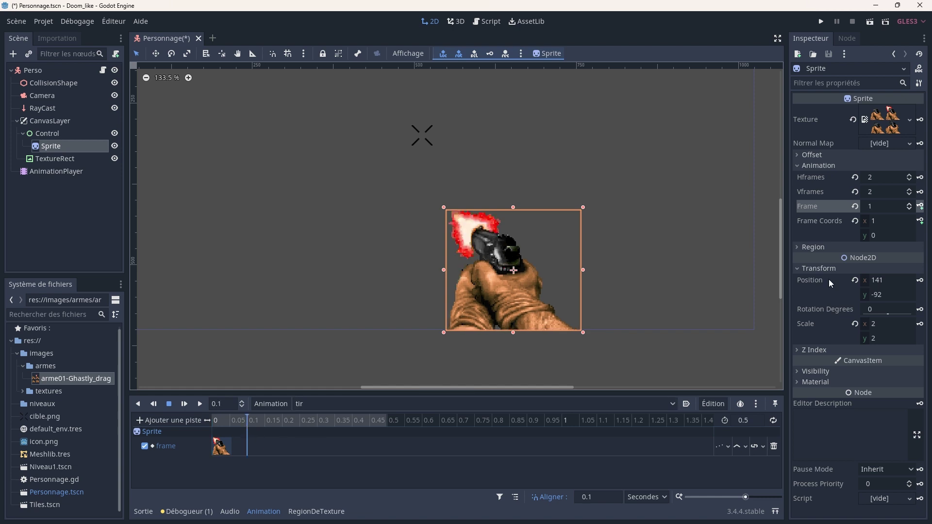
{"action": "left_click", "coordinate": [909, 203]}
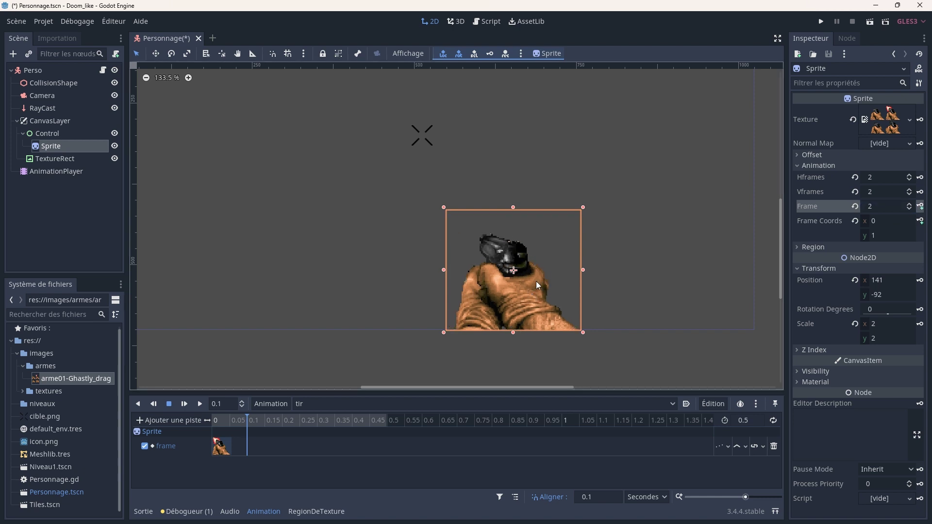
{"action": "left_click", "coordinate": [921, 207]}
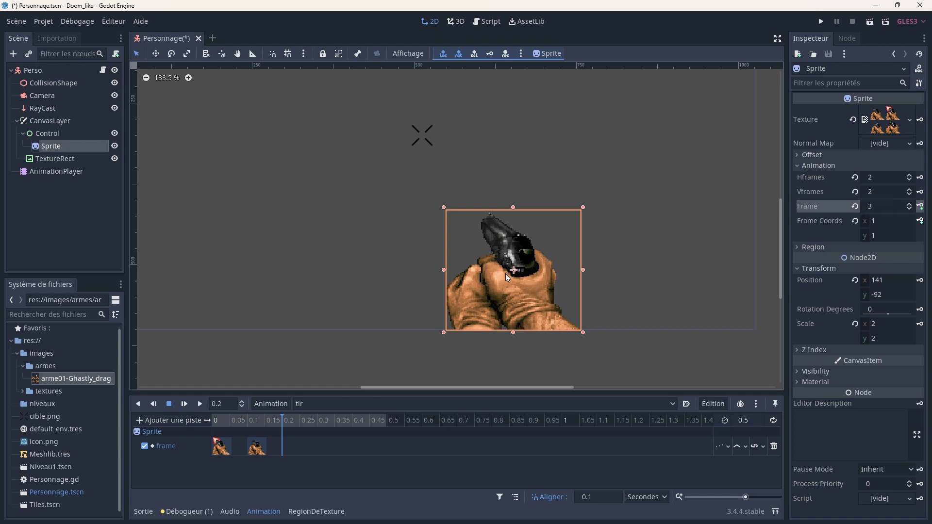
Key Frame 3 at 0.2 s and Frame 0 at 0.3 s on the tir frame track
{"action": "left_click", "coordinate": [910, 209]}
{"action": "left_click", "coordinate": [910, 204]}
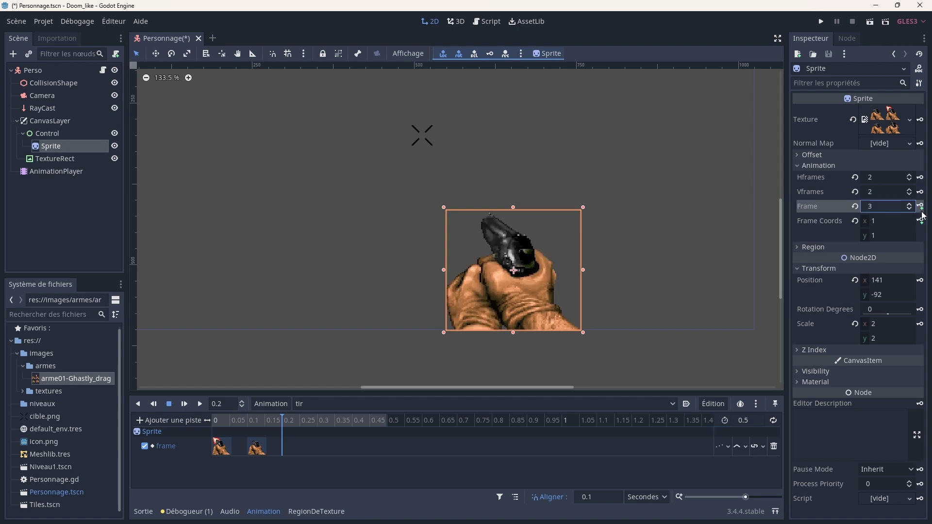
{"action": "left_click", "coordinate": [921, 207]}
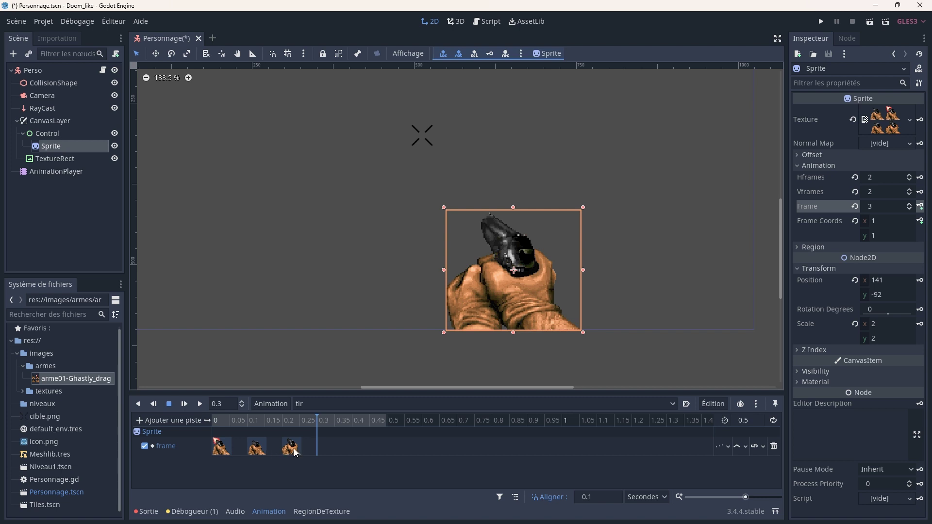
{"action": "left_click", "coordinate": [909, 209]}
{"action": "left_click", "coordinate": [909, 210]}
{"action": "left_click", "coordinate": [910, 210]}
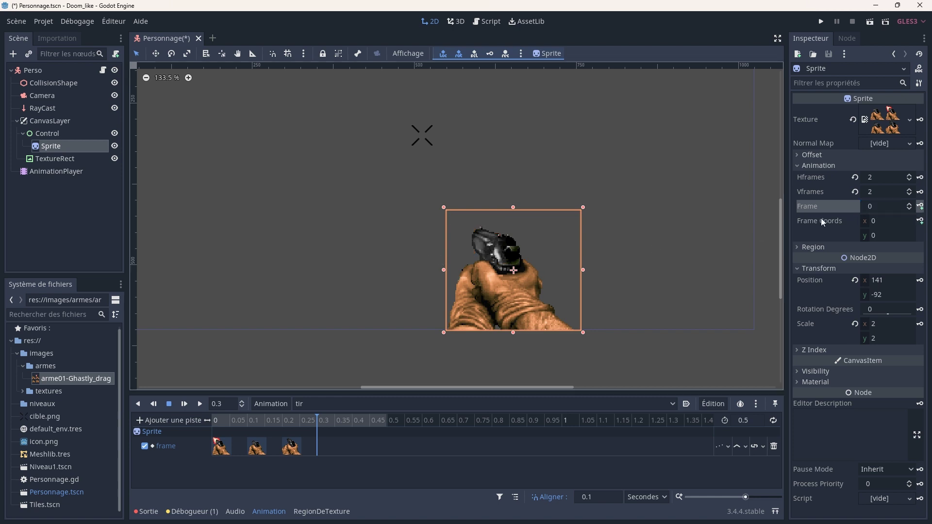
{"action": "left_click", "coordinate": [920, 207]}
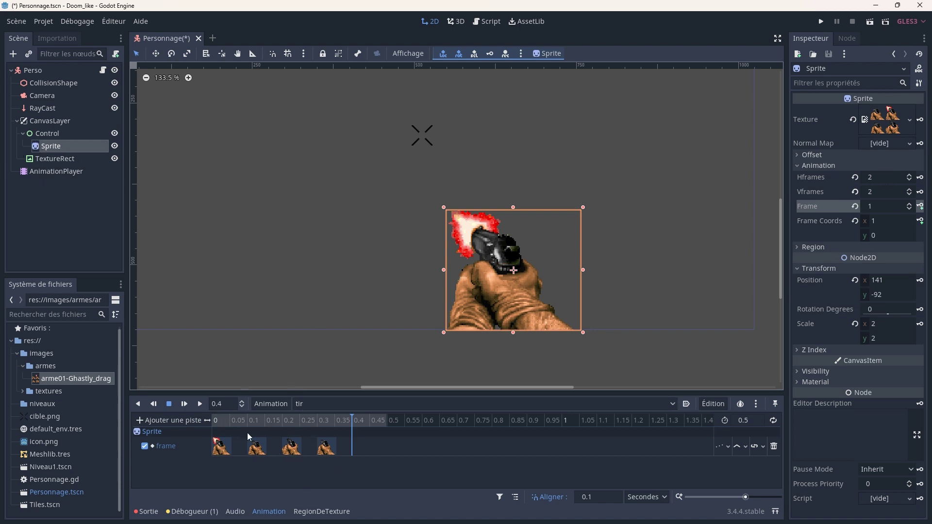
Rewind the tir animation and play it through to preview the shot
{"action": "left_click", "coordinate": [223, 421]}
{"action": "left_click", "coordinate": [201, 404]}
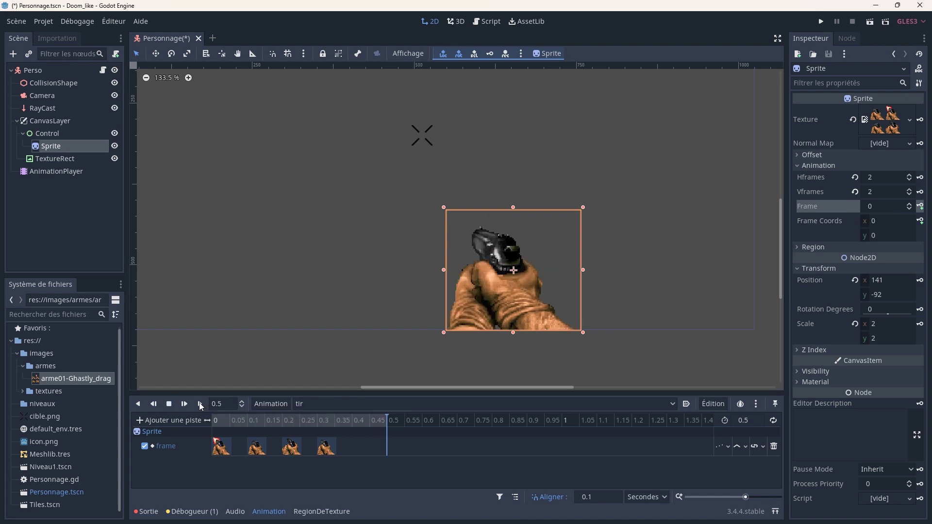
{"action": "left_click_drag", "start_coordinate": [293, 422], "coordinate": [204, 420]}
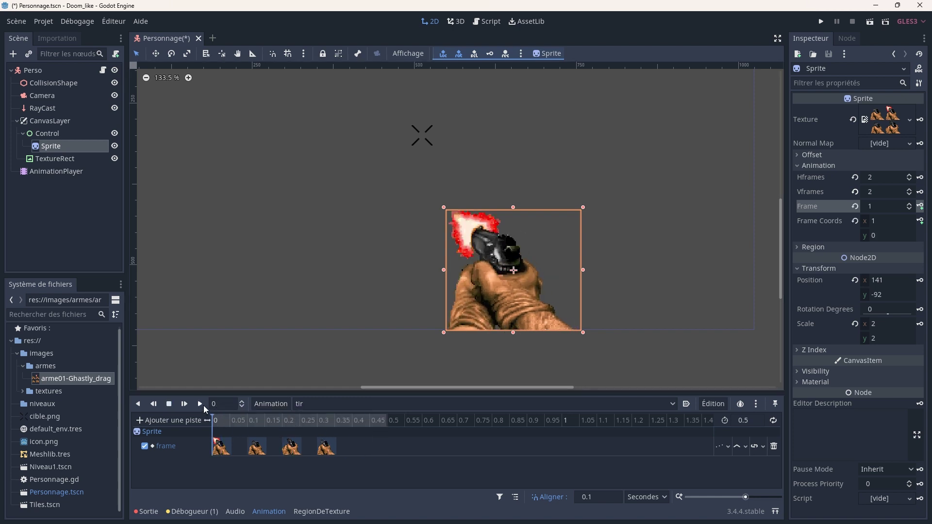
Replay the tir preview, switch to the RESET animation, and run the game to test the pistol
{"action": "left_click", "coordinate": [201, 403]}
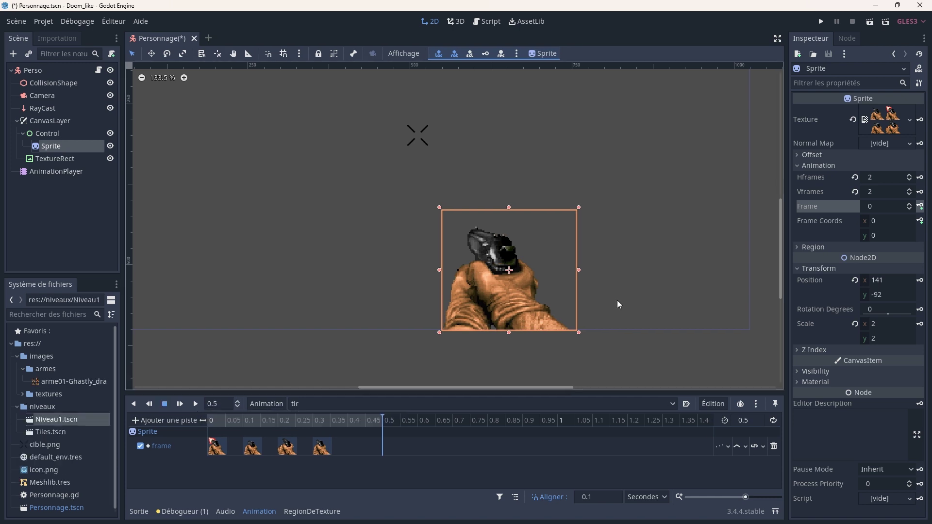
{"action": "left_click", "coordinate": [310, 403]}
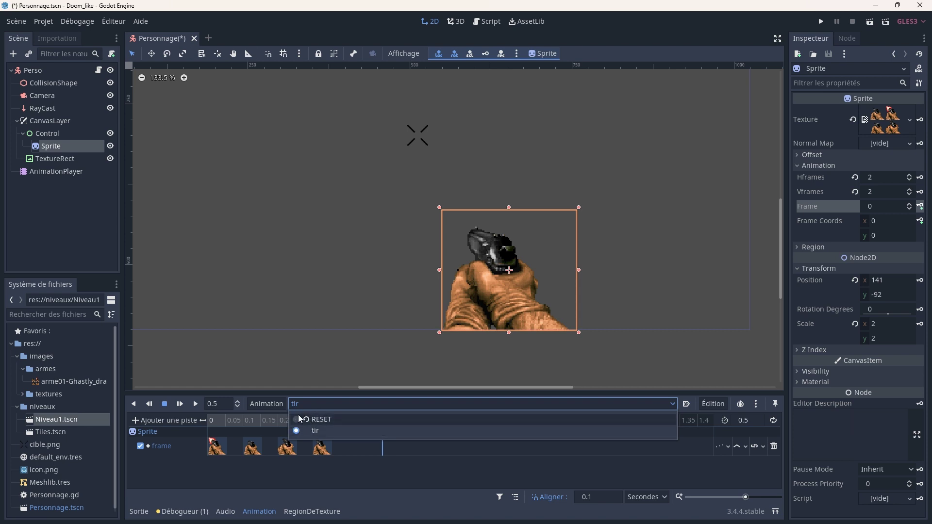
{"action": "left_click", "coordinate": [317, 421]}
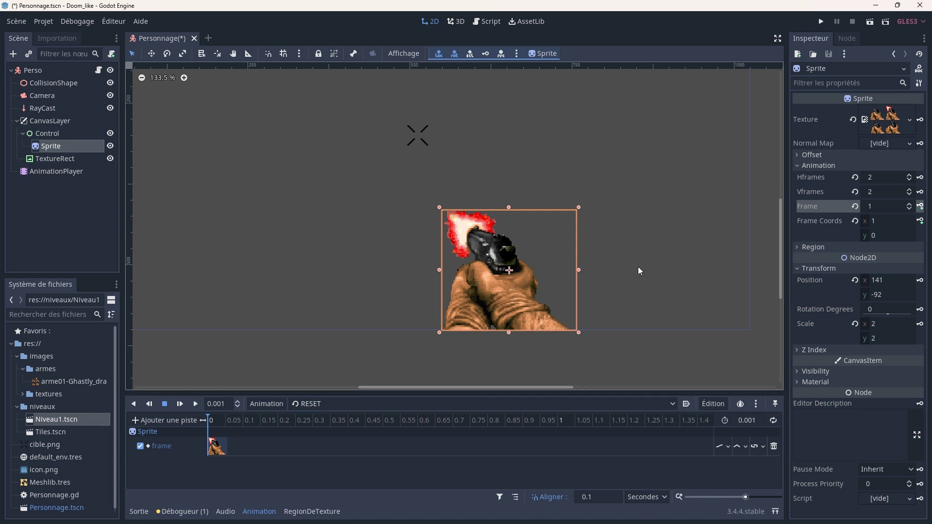
{"action": "left_click", "coordinate": [869, 21]}
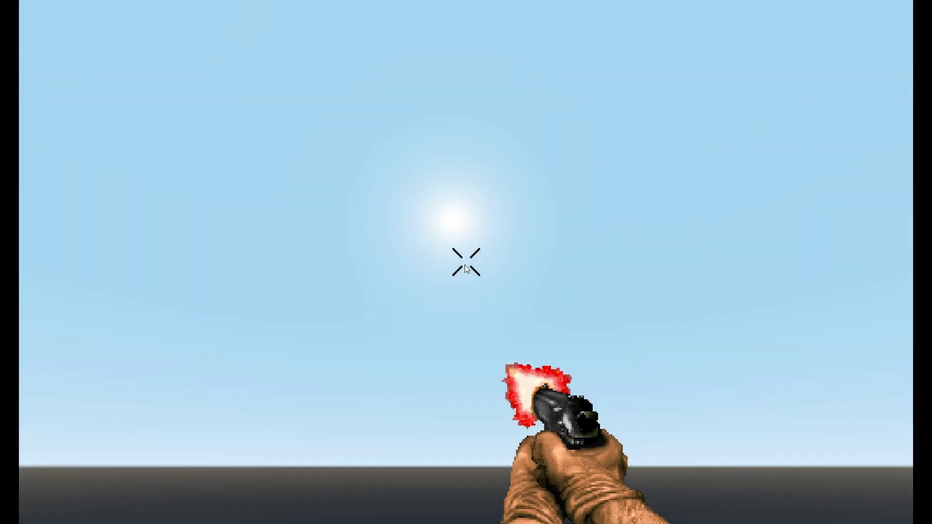
Close the running game and select the AnimationPlayer node
{"action": "key", "text": "Escape"}
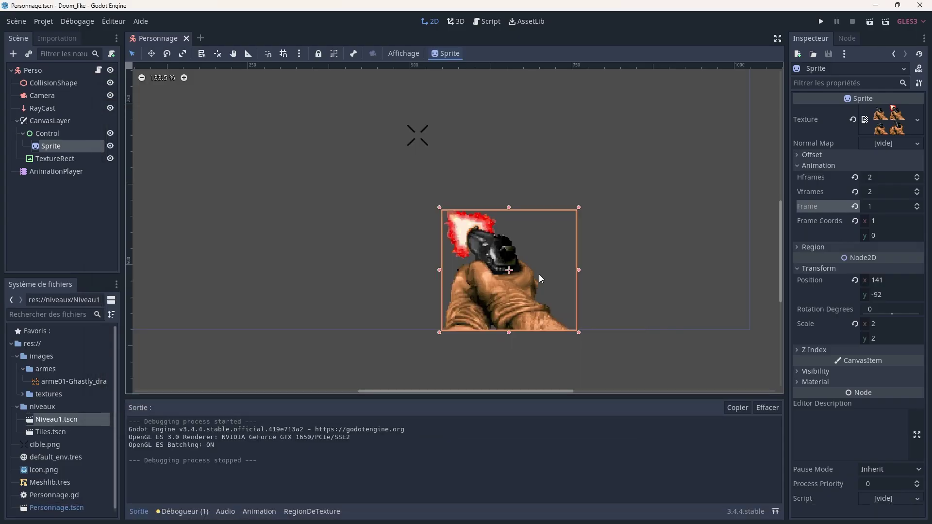
{"action": "left_click", "coordinate": [42, 171]}
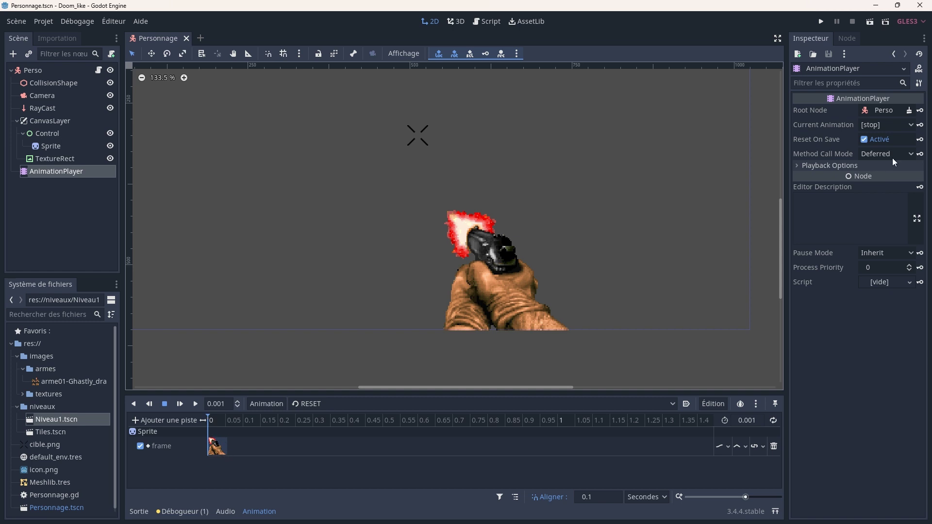
Set the gun Sprite's Frame to 0 and key it in the RESET animation
{"action": "left_click", "coordinate": [54, 145]}
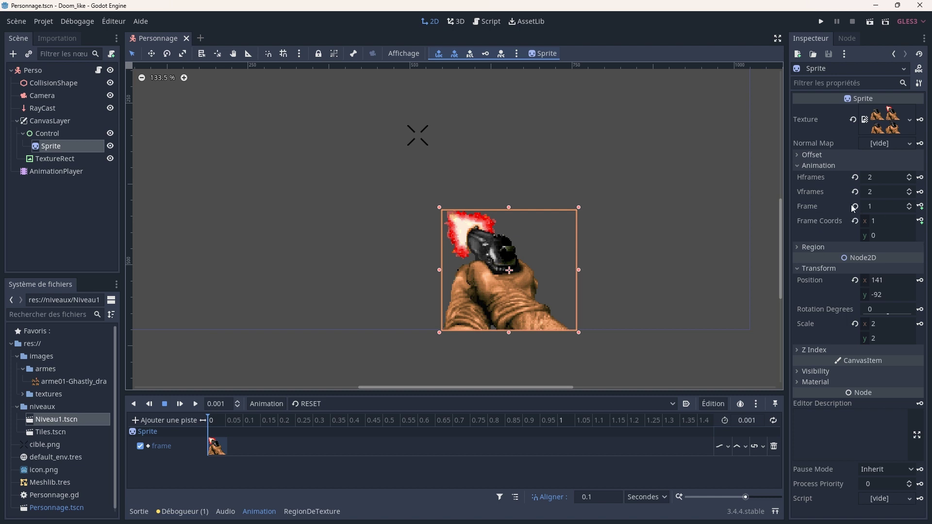
{"action": "left_click", "coordinate": [909, 209]}
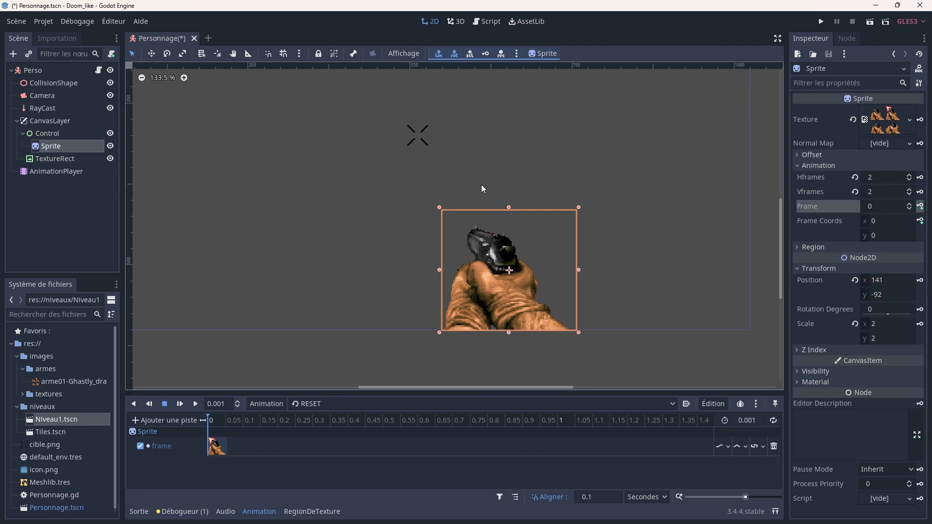
{"action": "left_click", "coordinate": [921, 207]}
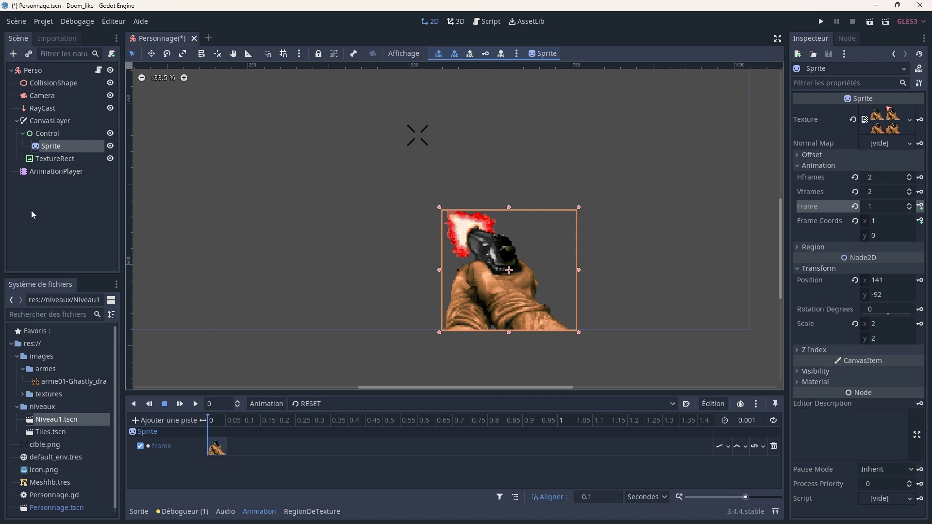
Save all scenes with Scène > Enregistrer toutes les scènes
{"action": "left_click", "coordinate": [59, 171]}
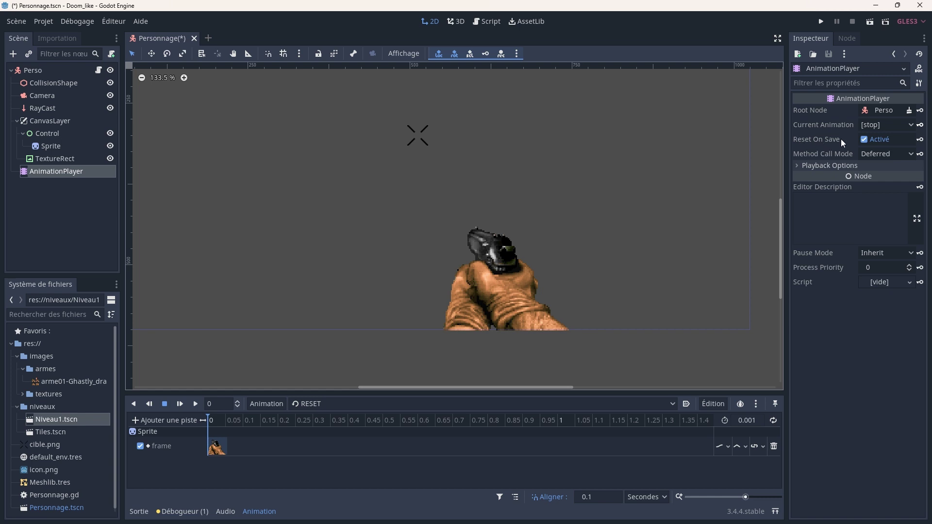
{"action": "left_click", "coordinate": [16, 20]}
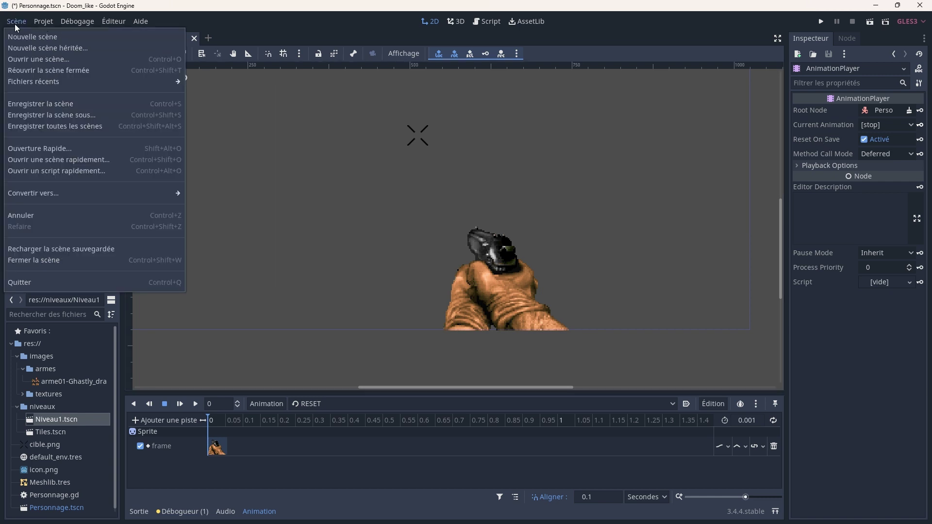
{"action": "left_click", "coordinate": [26, 127]}
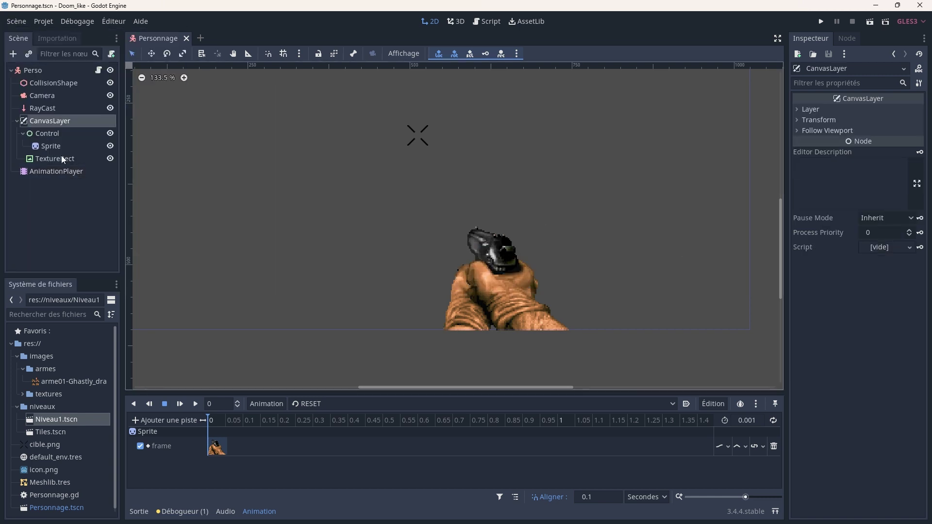
{"action": "left_click", "coordinate": [48, 173]}
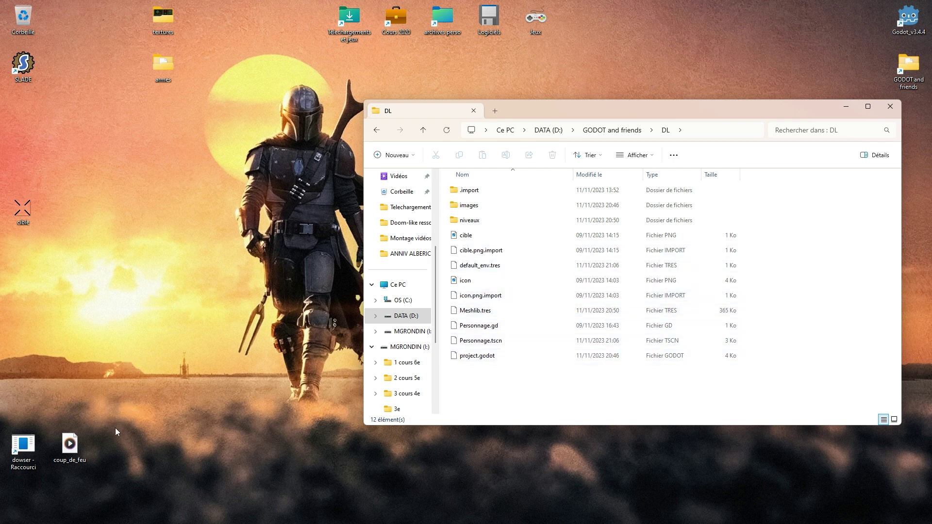
Move the coup_de_feu sound icon beside the DL folder window and minimize Firefox
{"action": "left_click_drag", "start_coordinate": [70, 444], "coordinate": [190, 267]}
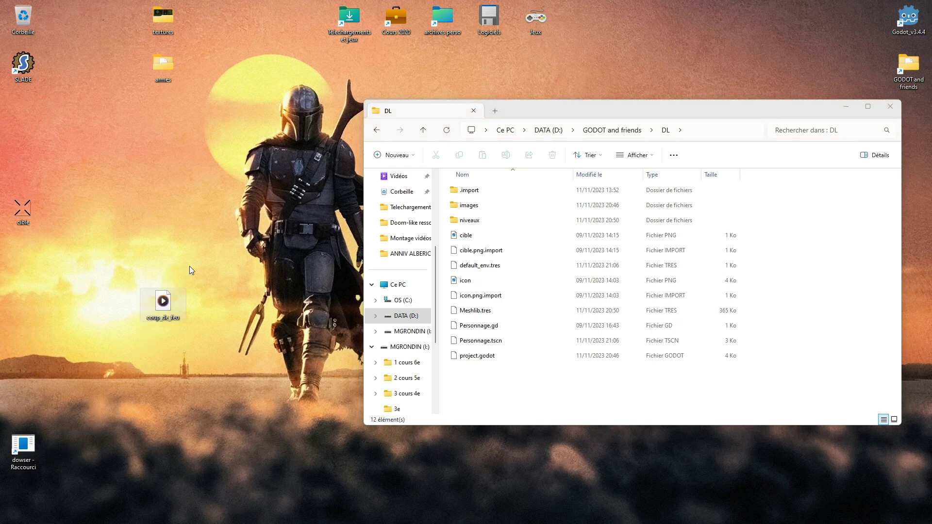
{"action": "right_click", "coordinate": [464, 384]}
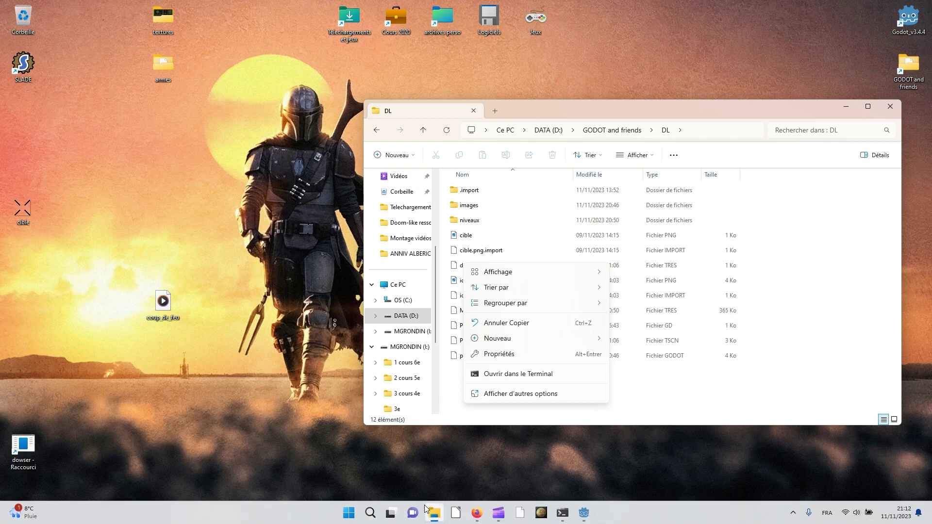
{"action": "left_click", "coordinate": [477, 514]}
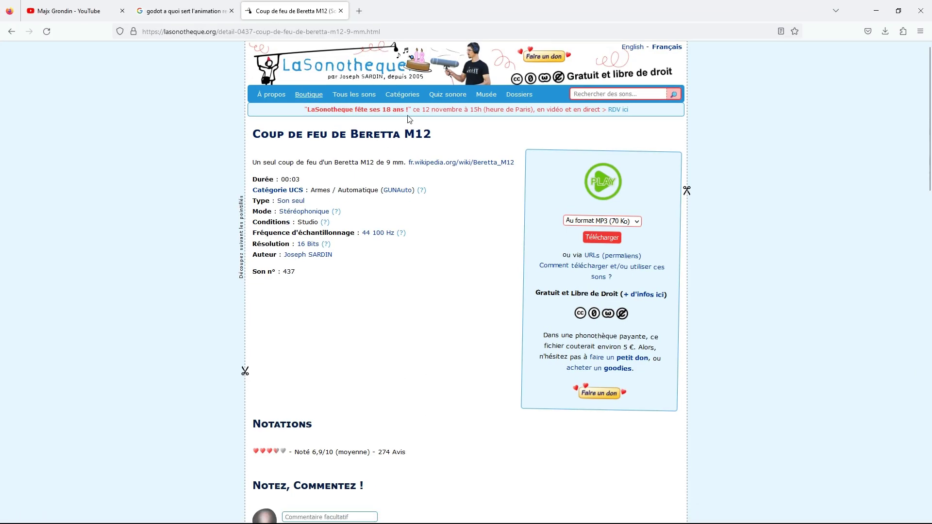
{"action": "left_click", "coordinate": [876, 11]}
Make a new folder named 'sons' in DL and drag coup_de_feu from the desktop into it
{"action": "right_click", "coordinate": [479, 383]}
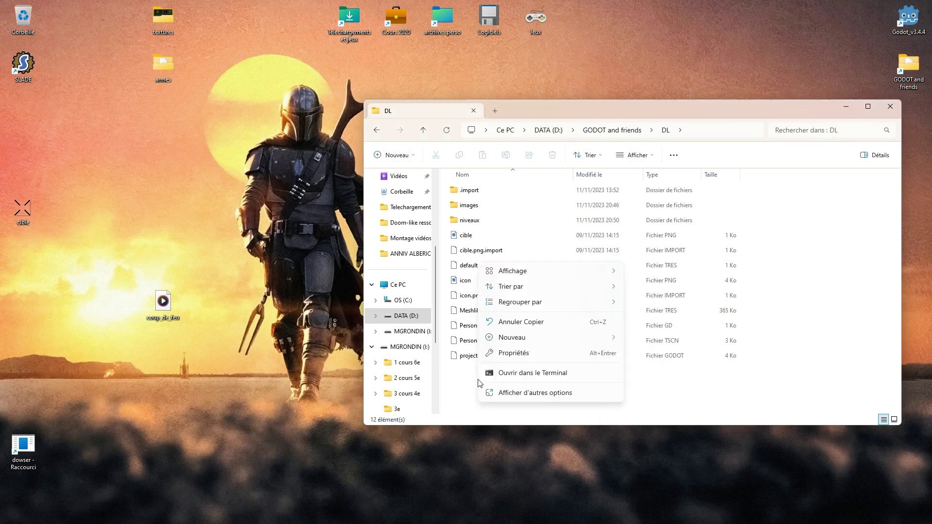
{"action": "key", "text": "Escape"}
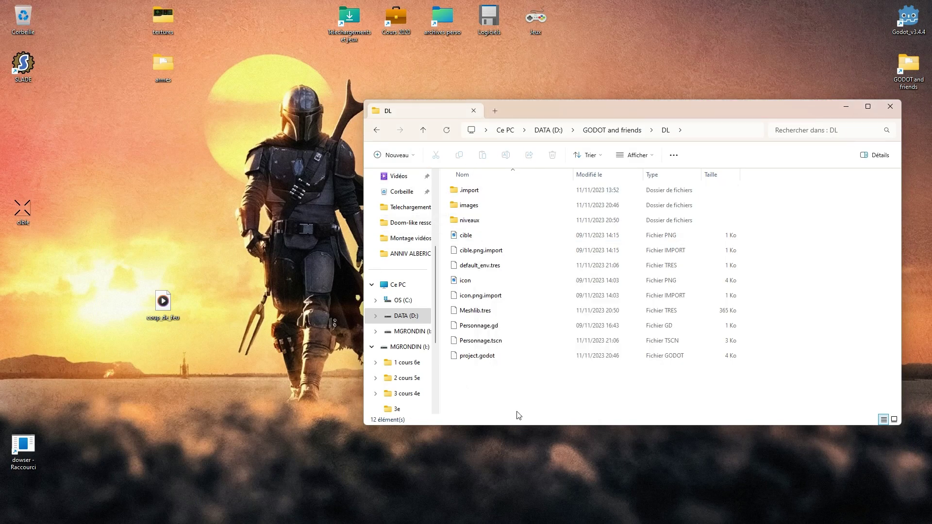
{"action": "right_click", "coordinate": [491, 392]}
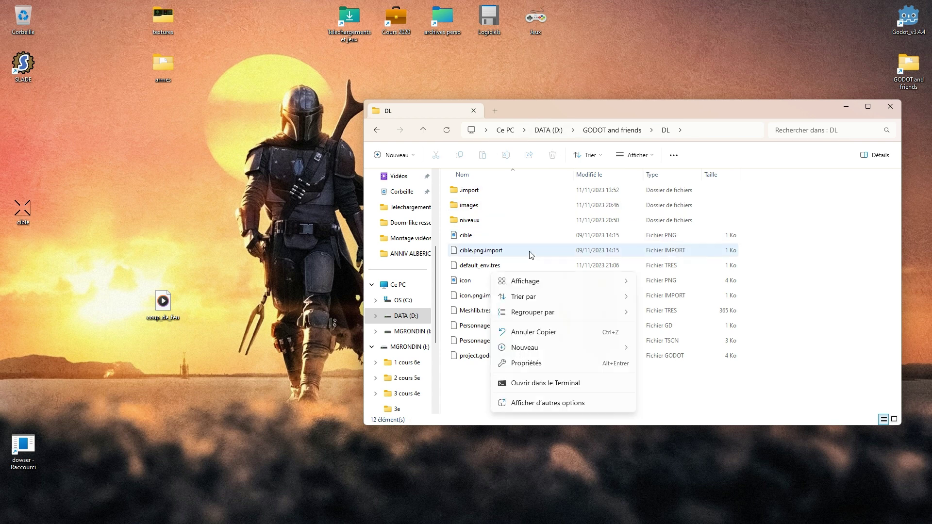
{"action": "mouse_move", "coordinate": [529, 352]}
{"action": "left_click", "coordinate": [656, 352]}
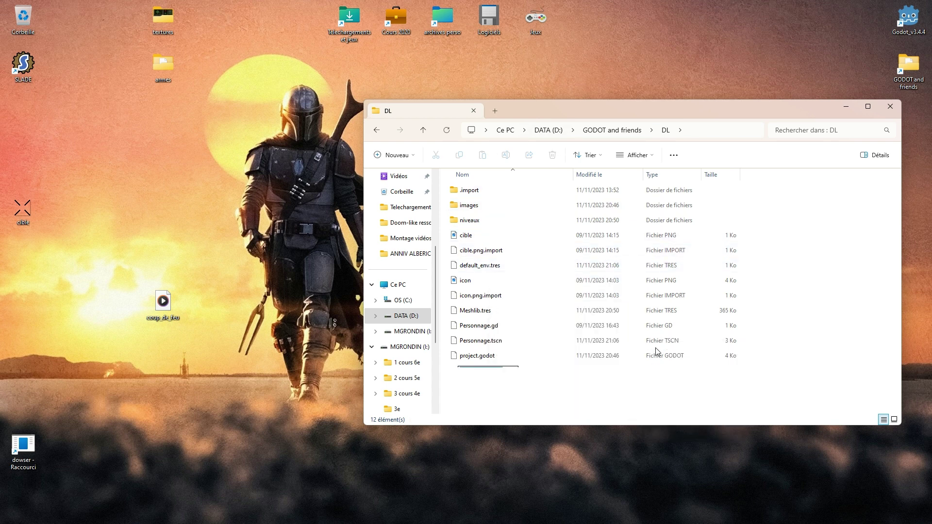
{"action": "type", "text": "sons"}
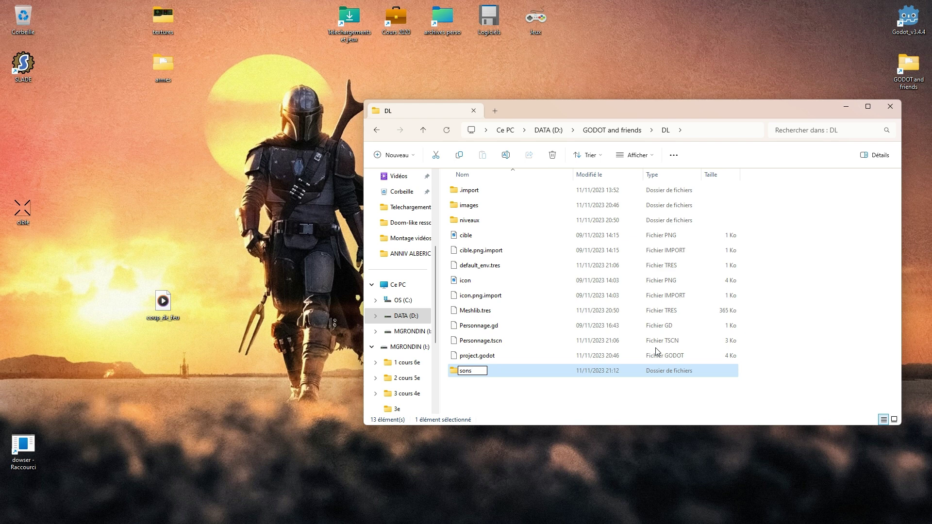
{"action": "key", "text": "Return"}
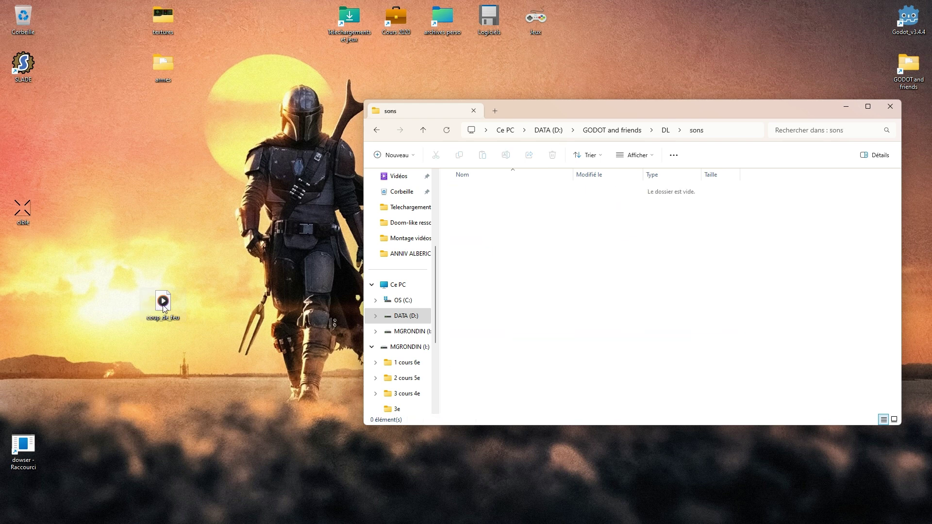
{"action": "left_click_drag", "start_coordinate": [164, 308], "coordinate": [499, 230]}
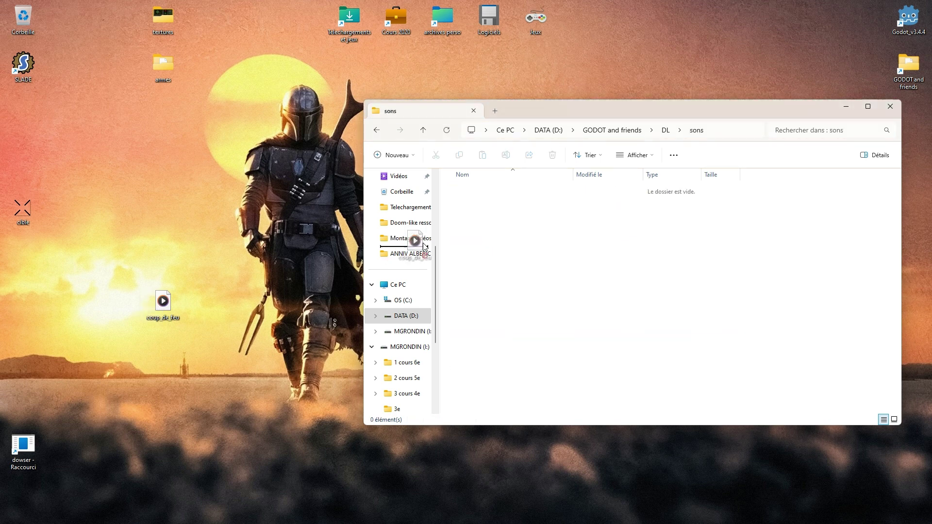
{"action": "left_click", "coordinate": [546, 245]}
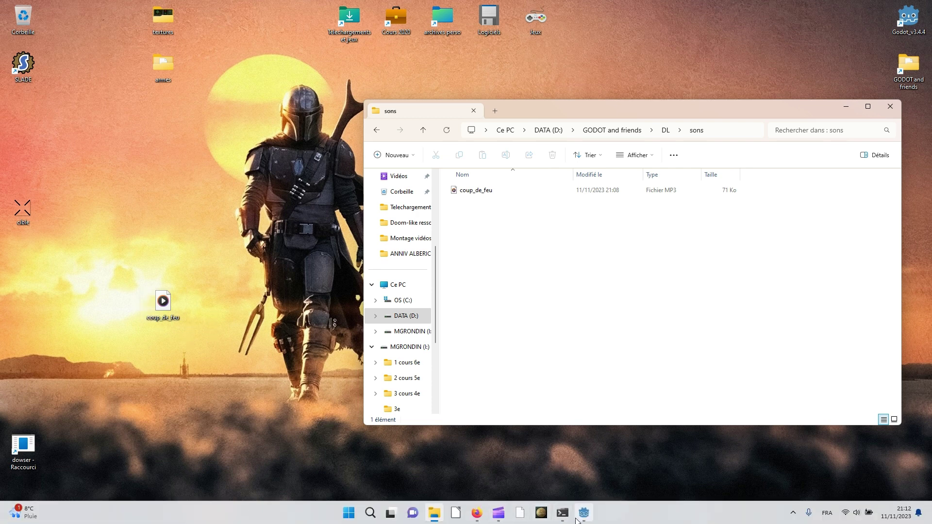
Back in Godot, add an AudioStreamPlayer child node under Perso
{"action": "left_click", "coordinate": [581, 518]}
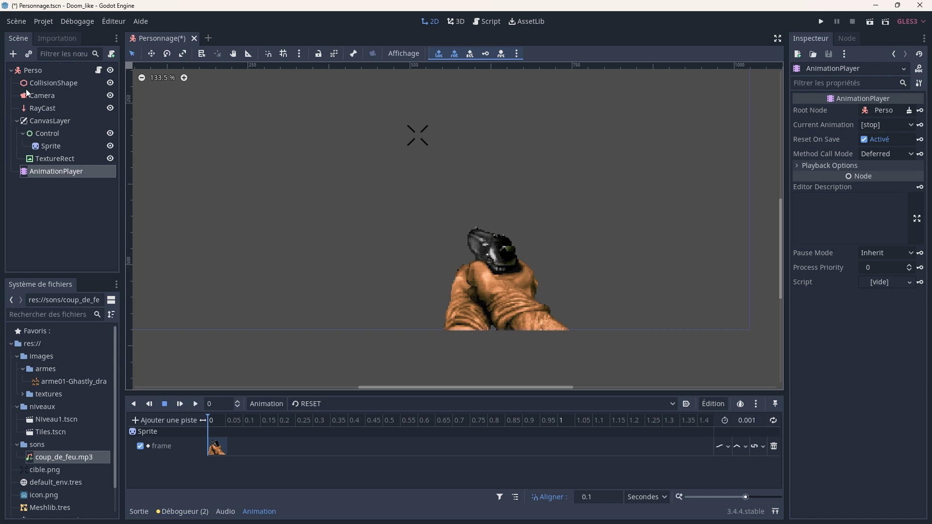
{"action": "right_click", "coordinate": [27, 69]}
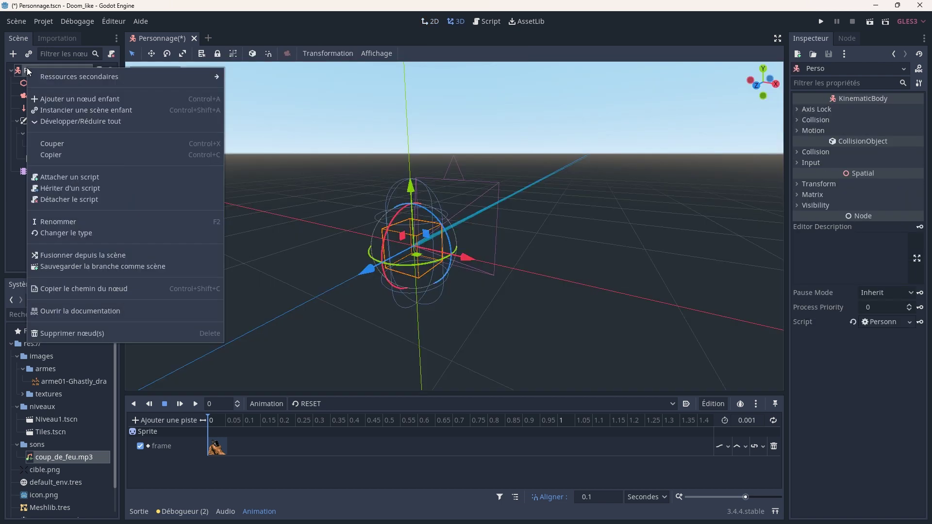
{"action": "left_click", "coordinate": [62, 98]}
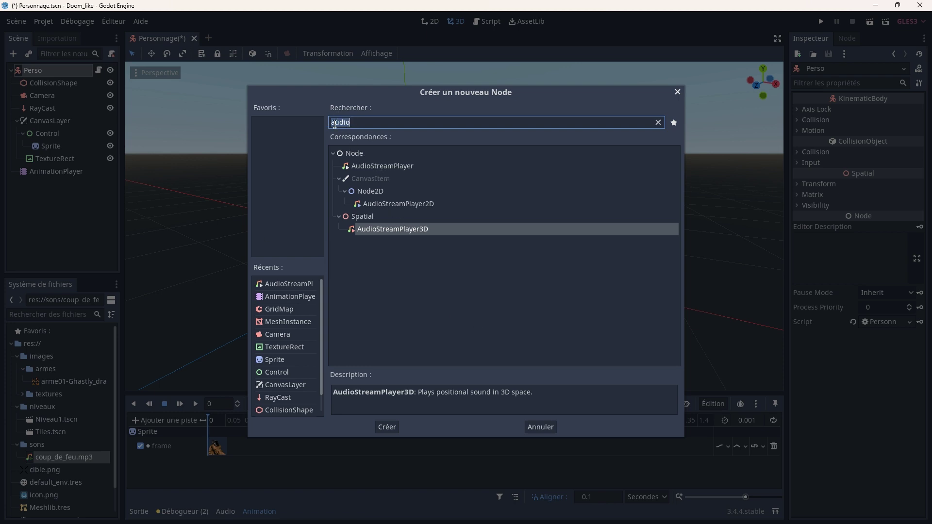
{"action": "double_click", "coordinate": [398, 166]}
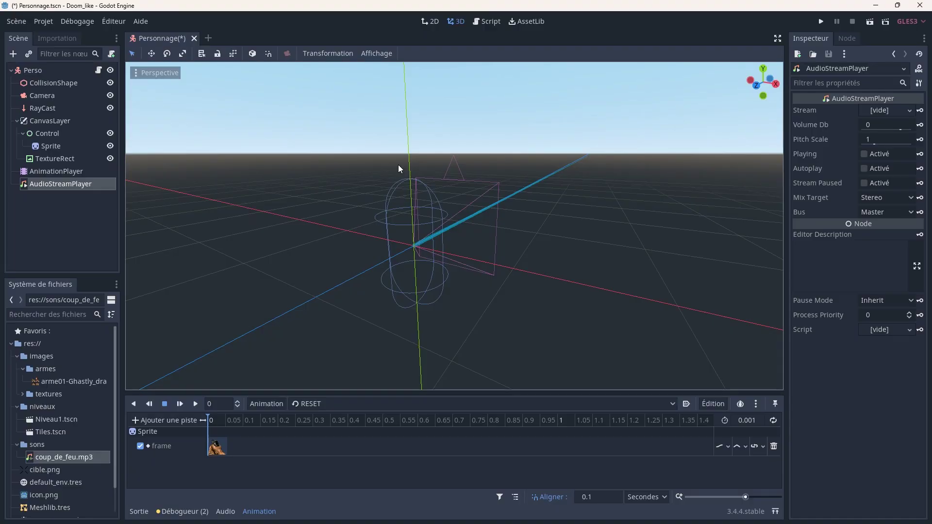
Rename the audio node to Audiotir and select it to show its properties
{"action": "double_click", "coordinate": [56, 183]}
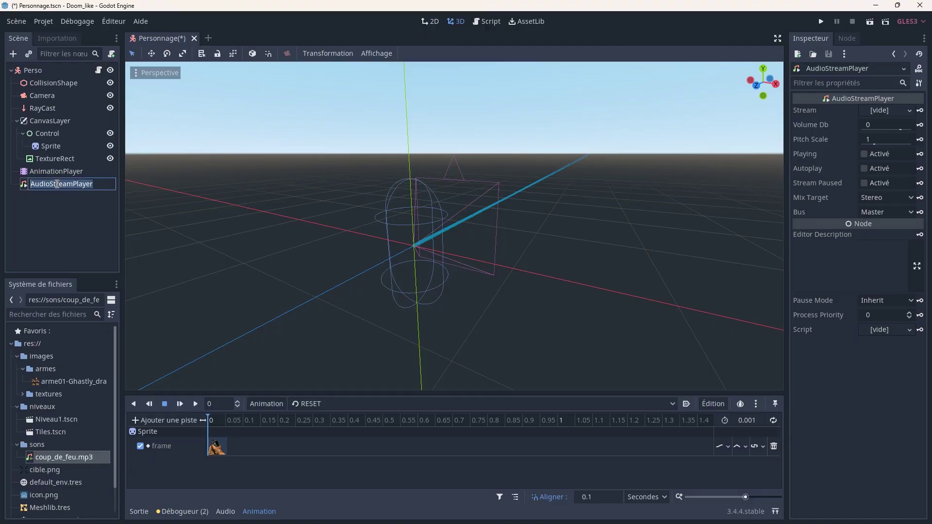
{"action": "type", "text": "Audiotir"}
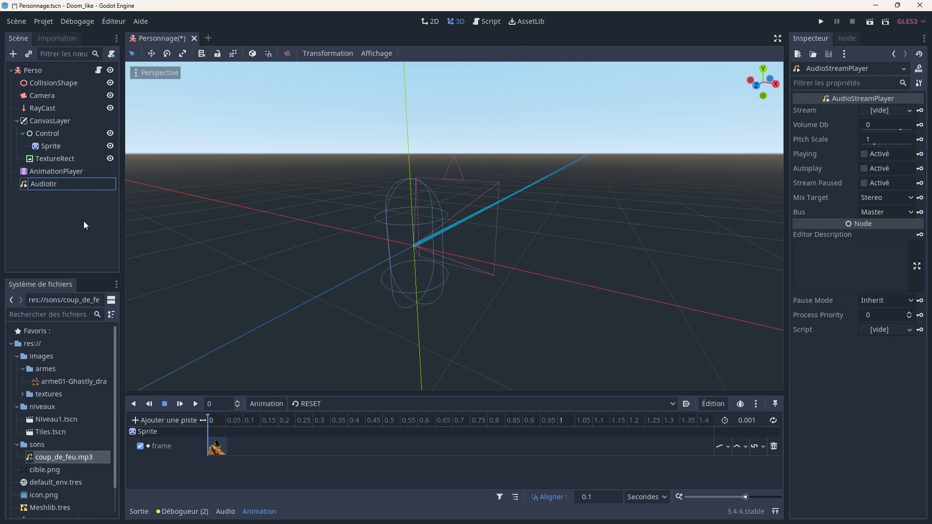
{"action": "left_click", "coordinate": [73, 253]}
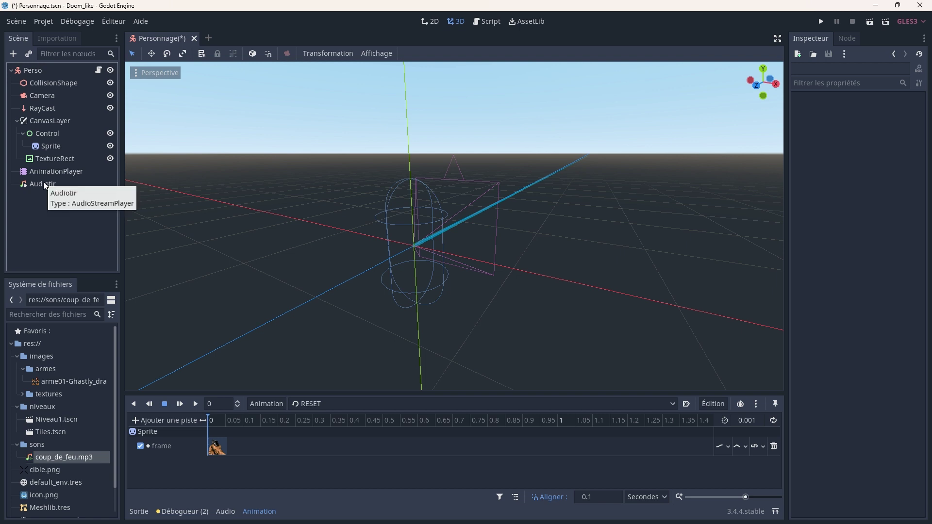
{"action": "left_click", "coordinate": [58, 186]}
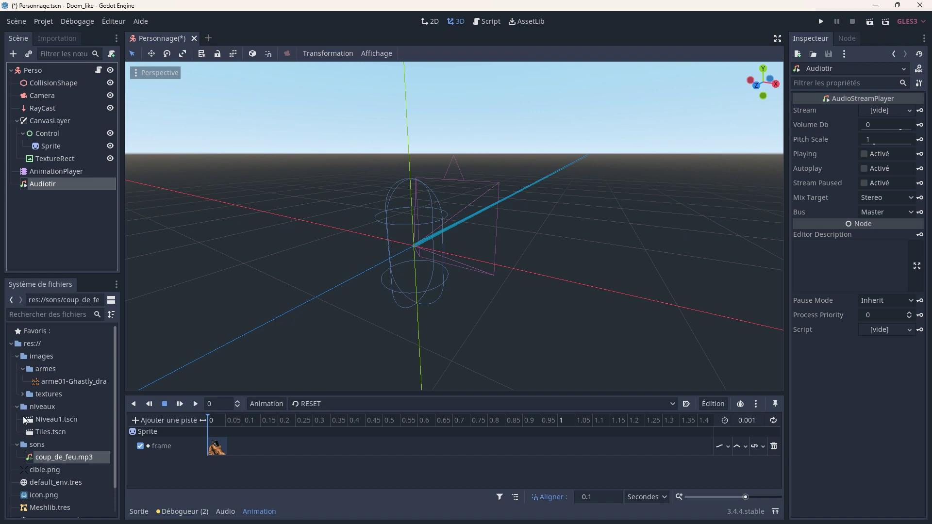
Drop coup_de_feu.mp3 onto Audiotir's Stream property and view the file's import settings
{"action": "left_click_drag", "start_coordinate": [22, 442], "coordinate": [17, 444]}
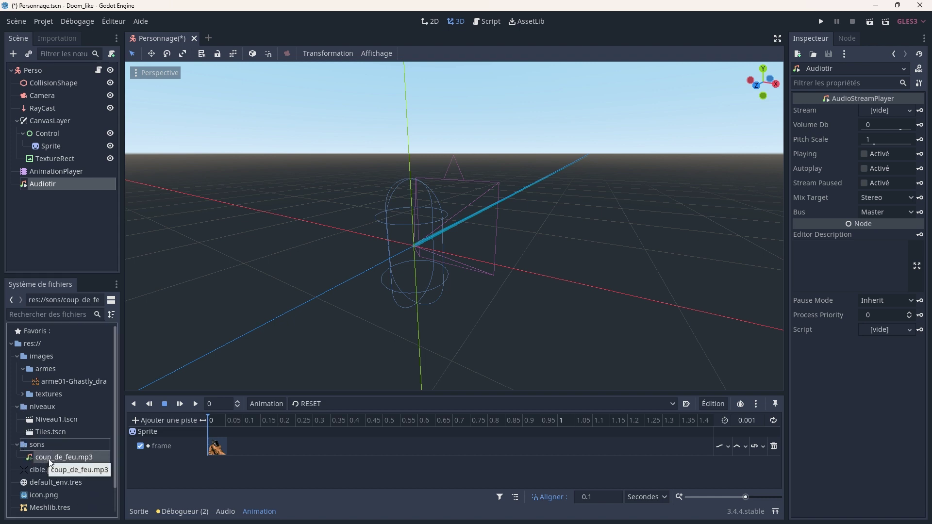
{"action": "mouse_move", "coordinate": [40, 457]}
{"action": "left_mouse_down"}
{"action": "mouse_move", "coordinate": [679, 200]}
{"action": "mouse_move", "coordinate": [873, 144]}
{"action": "left_mouse_up"}
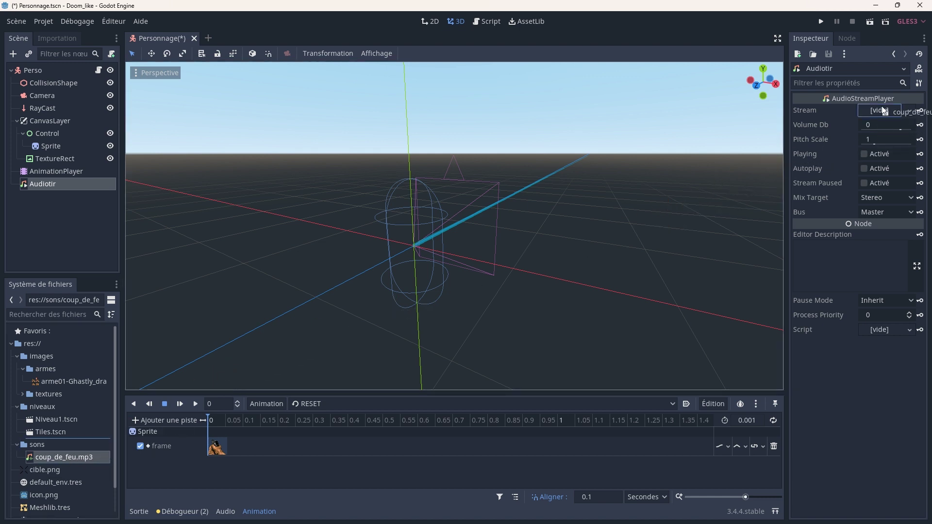
{"action": "left_click_drag", "start_coordinate": [884, 111], "coordinate": [884, 111]}
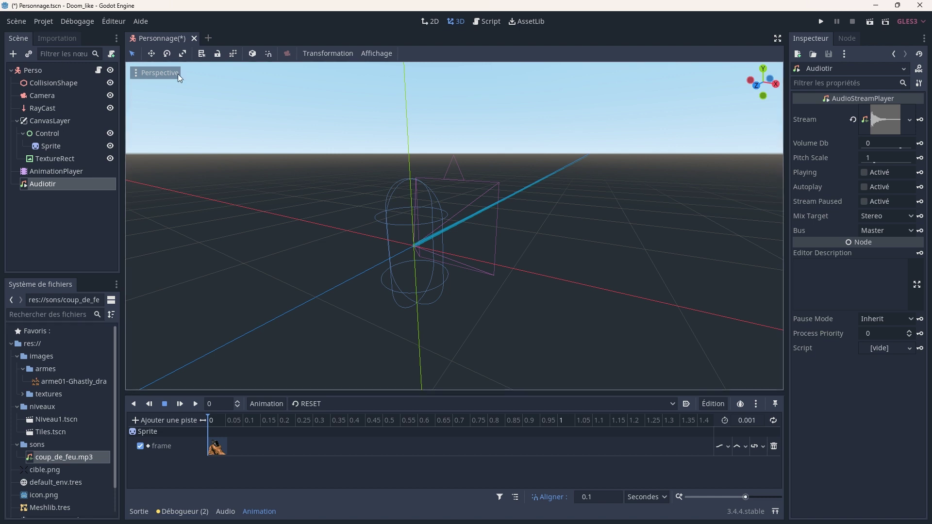
{"action": "left_click", "coordinate": [65, 39]}
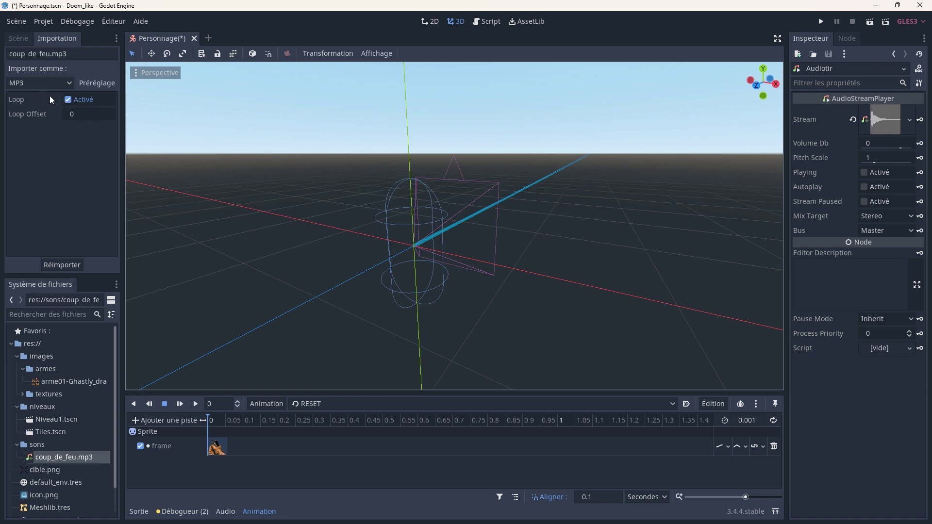
Disable Loop on coup_de_feu.mp3, reimport it, and go back to the Scene tree
{"action": "left_click", "coordinate": [69, 100]}
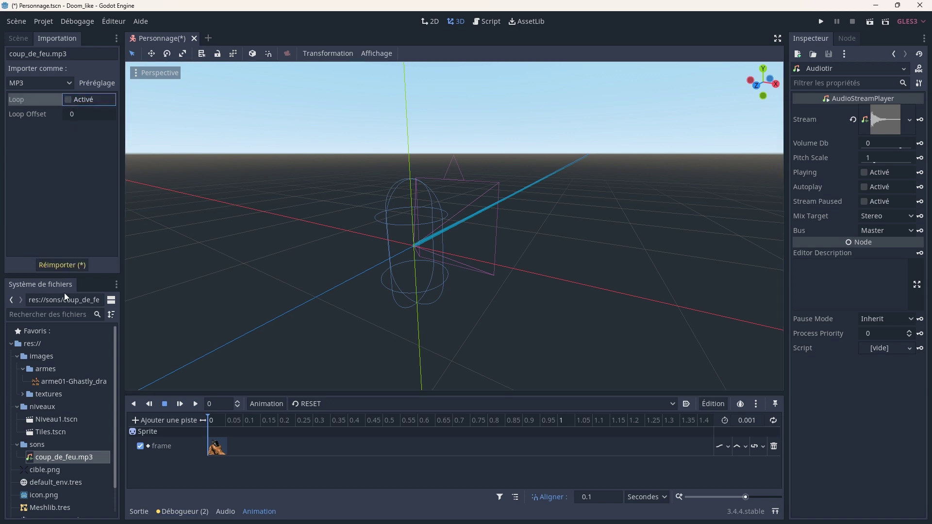
{"action": "left_click", "coordinate": [62, 265]}
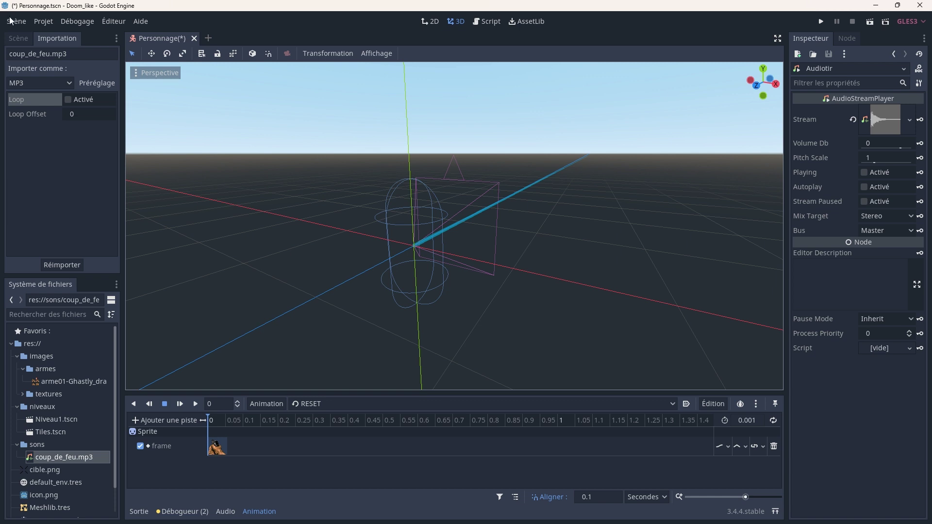
{"action": "left_click", "coordinate": [18, 38]}
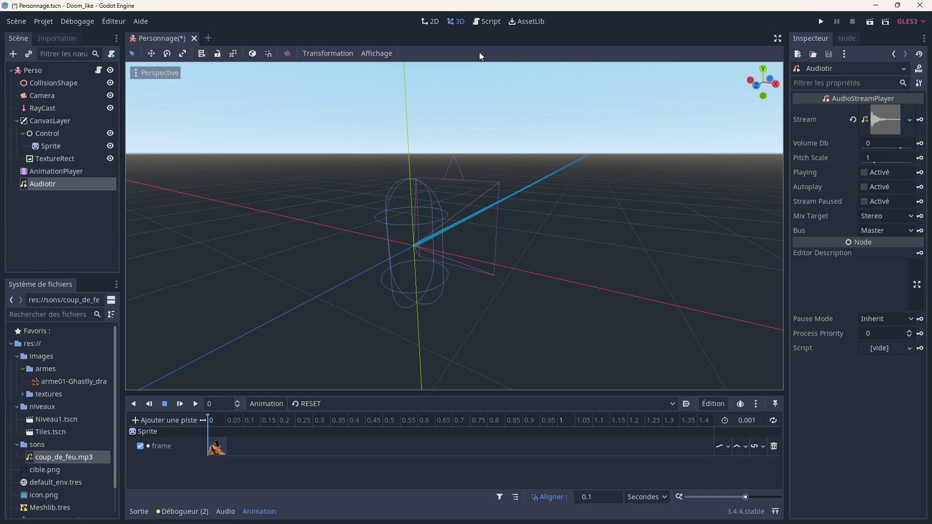
Open Personnage.gd in distraction-free mode with the bottom animation panel collapsed
{"action": "left_click", "coordinate": [487, 22]}
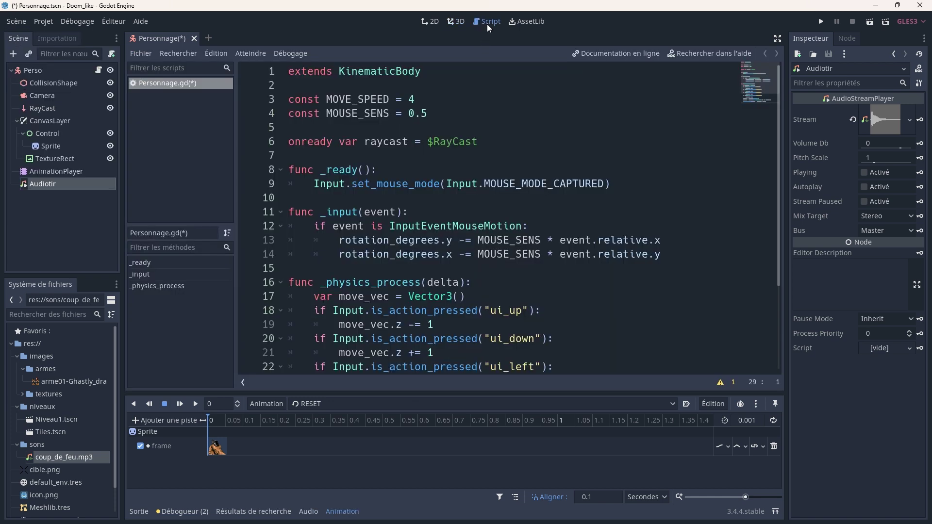
{"action": "left_click", "coordinate": [777, 38]}
{"action": "scroll", "coordinate": [686, 92], "scroll_direction": "down", "scroll_amount": 3}
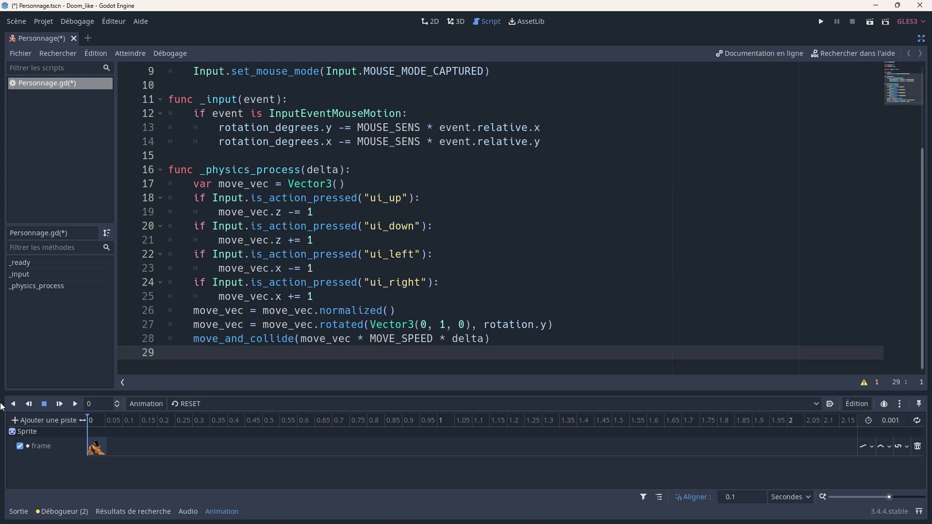
{"action": "left_click", "coordinate": [19, 511]}
{"action": "left_click", "coordinate": [19, 511]}
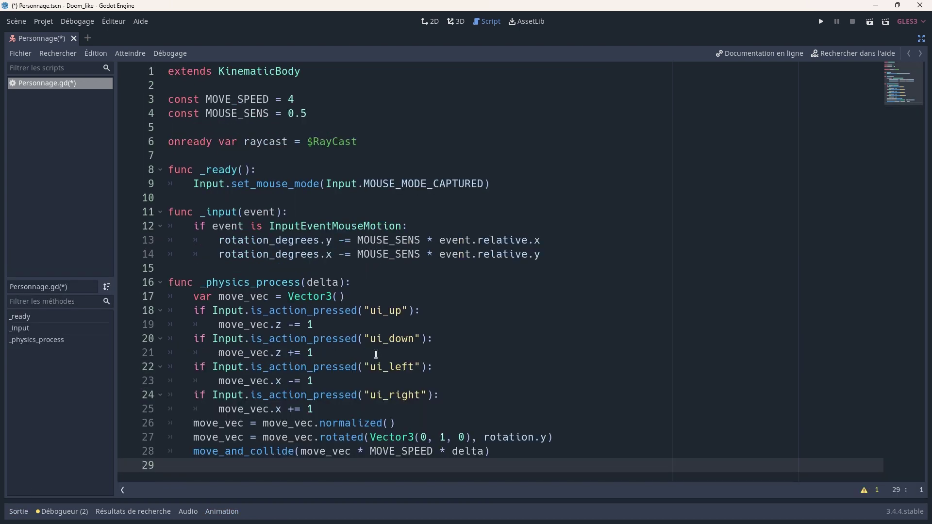
Add blank lines after the movement code and start a _process(delta) function at line 30
{"action": "left_click", "coordinate": [534, 463]}
{"action": "key", "text": "Return"}
{"action": "key", "text": "Return"}
{"action": "key", "text": "Return"}
{"action": "key", "text": "Return"}
{"action": "key", "text": "Return"}
{"action": "key", "text": "Return"}
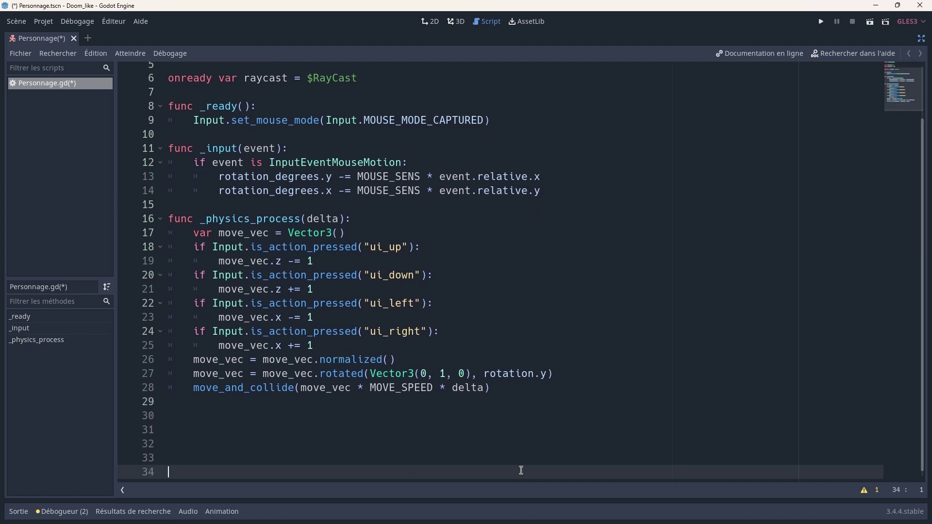
{"action": "key", "text": "Return"}
{"action": "key", "text": "Return"}
{"action": "key", "text": "Return"}
{"action": "key", "text": "Return"}
{"action": "key", "text": "Return"}
{"action": "key", "text": "Return"}
{"action": "left_click", "coordinate": [268, 330]}
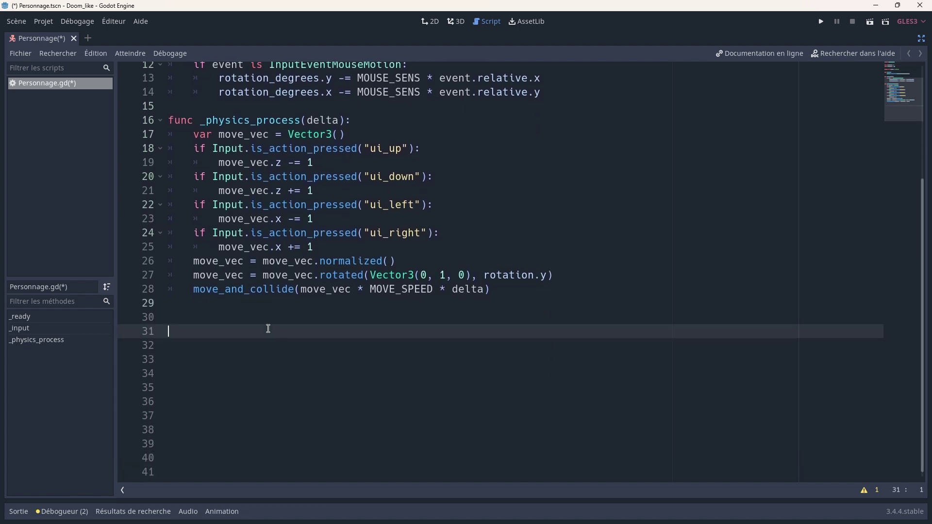
{"action": "key", "text": "Up"}
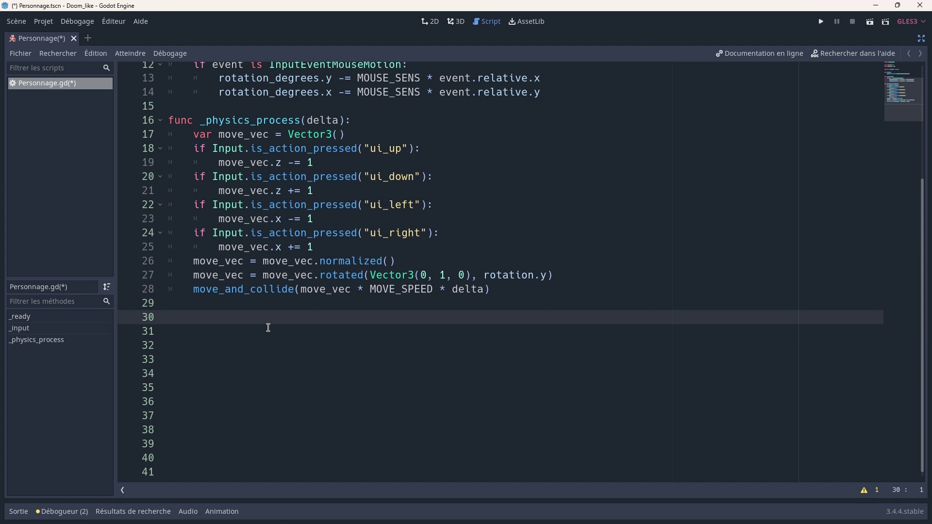
{"action": "type", "text": "func "}
{"action": "type", "text": "_"}
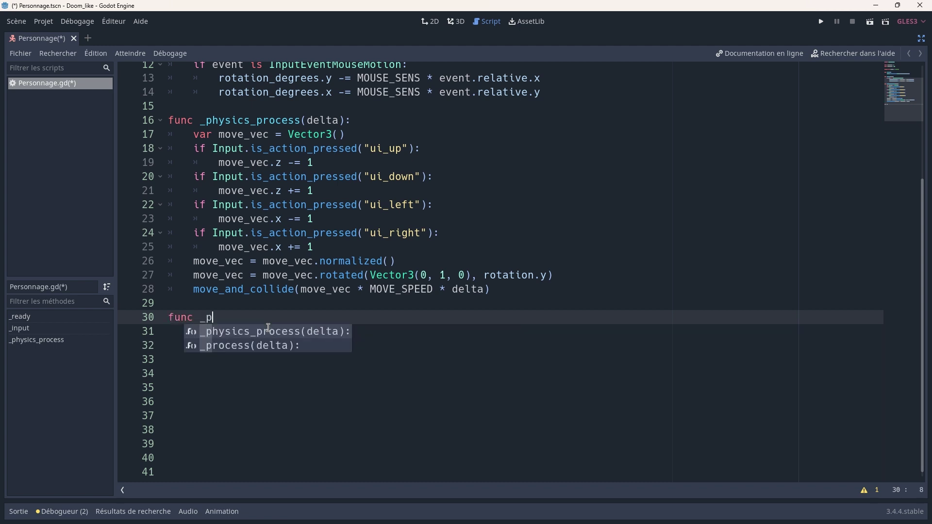
{"action": "type", "text": "pro"}
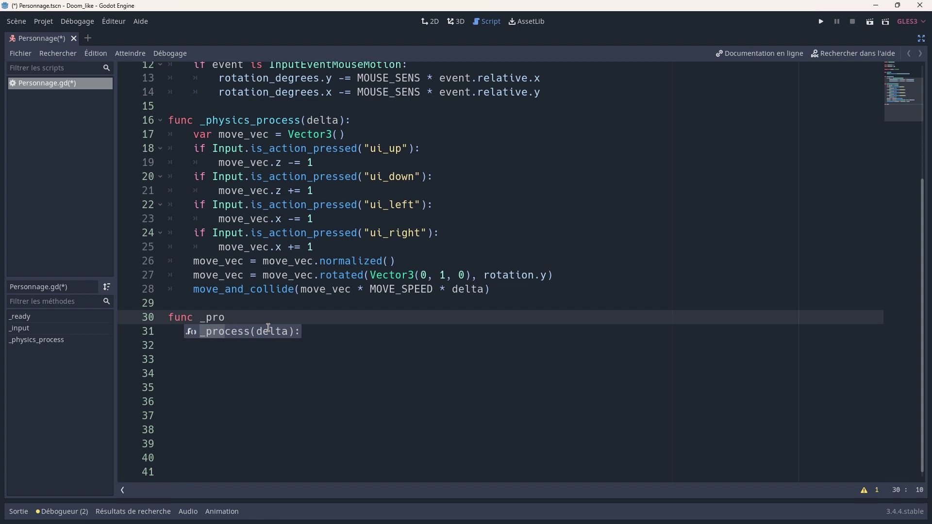
{"action": "key", "text": "Return"}
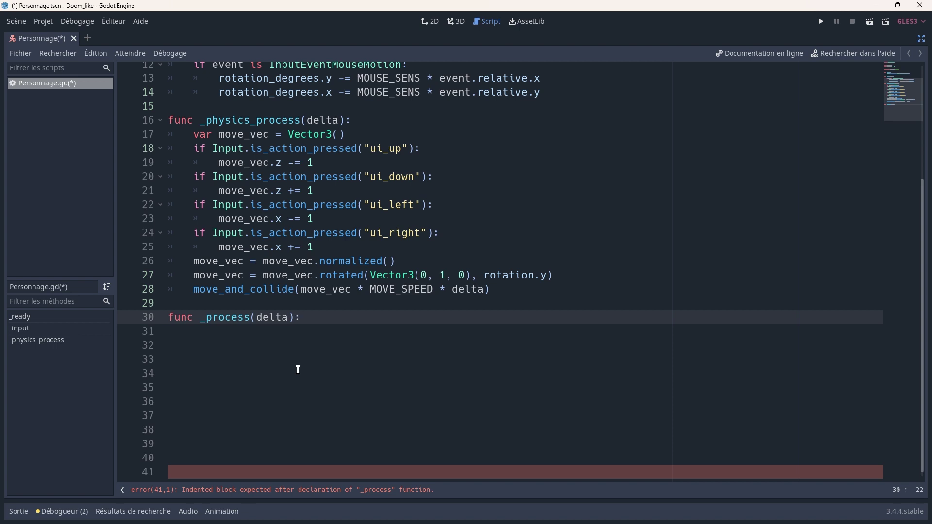
{"action": "key", "text": "Return"}
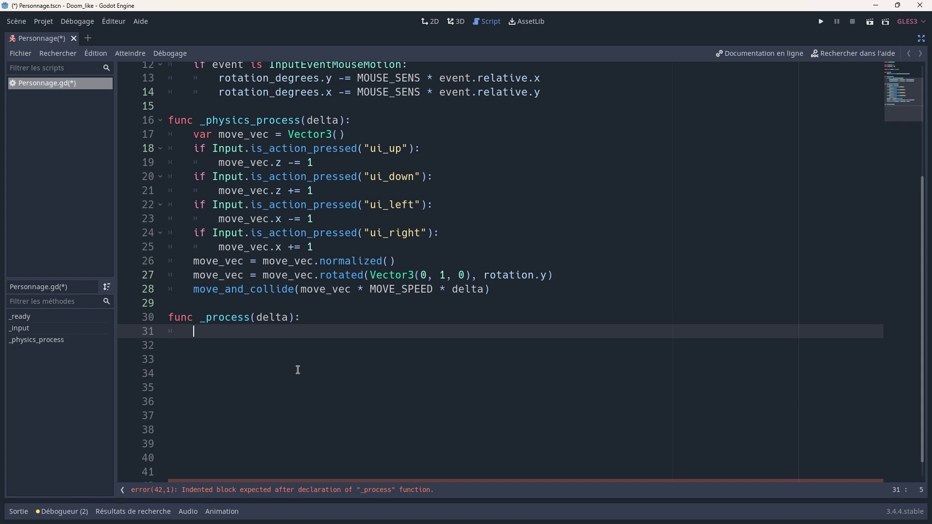
Begin the function body with if Input.is_action_pressed()
{"action": "type", "text": "i"}
{"action": "type", "text": "f "}
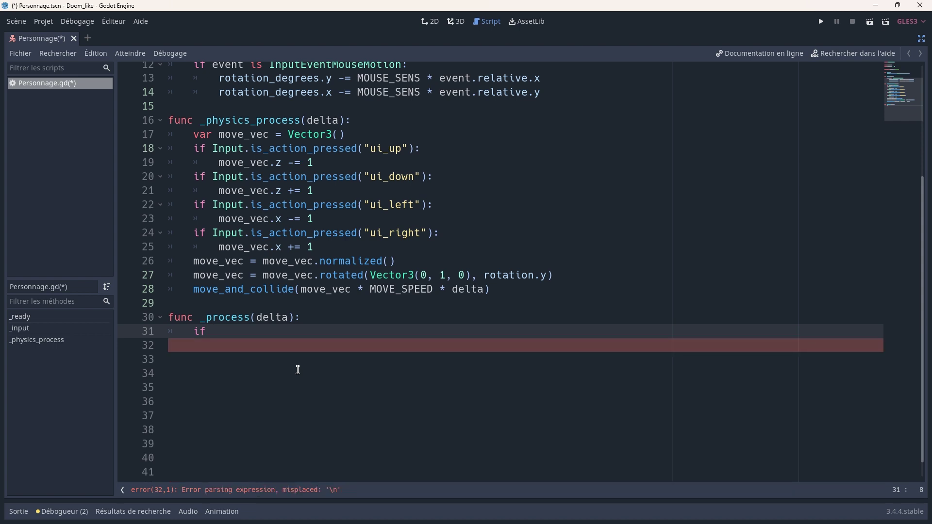
{"action": "type", "text": "Inp"}
{"action": "type", "text": "ut.i"}
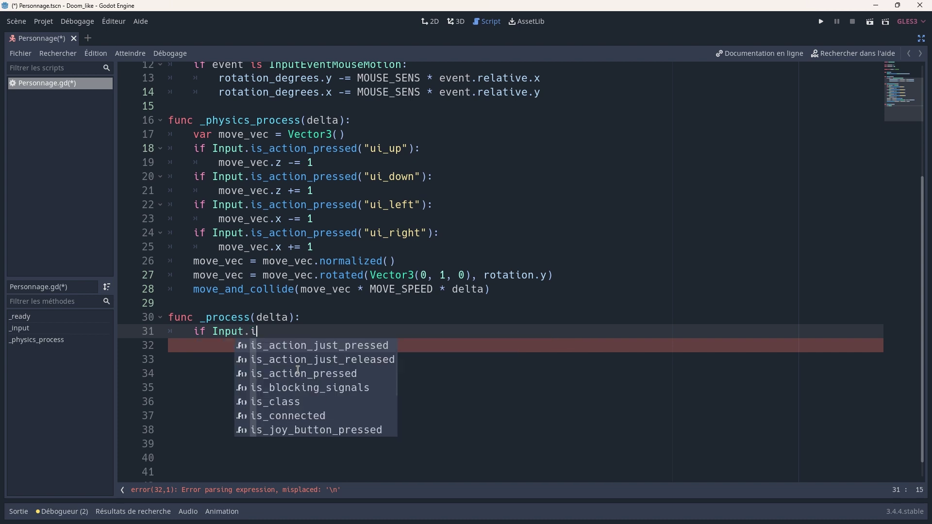
{"action": "type", "text": "s"}
{"action": "key", "text": "Down"}
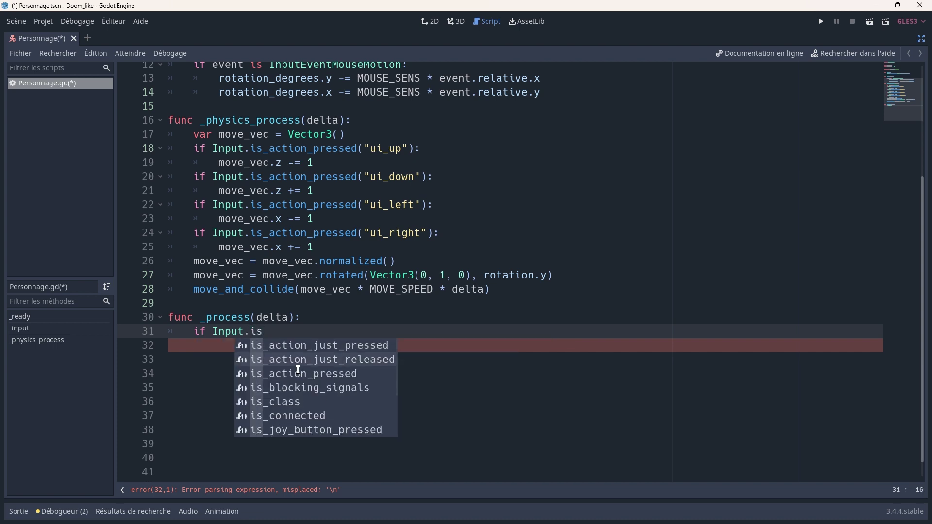
{"action": "key", "text": "Down"}
{"action": "key", "text": "Return"}
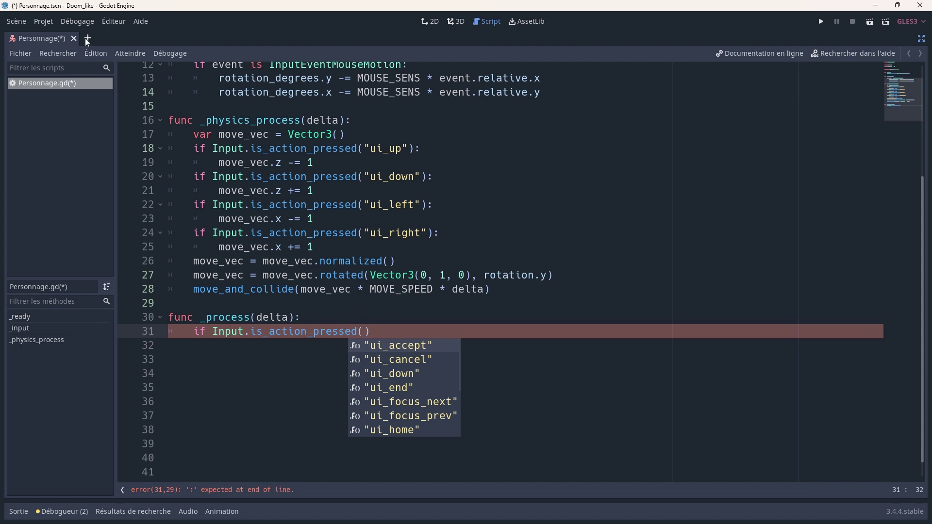
Add a new input action named 'tir' in Project Settings
{"action": "left_click", "coordinate": [49, 22]}
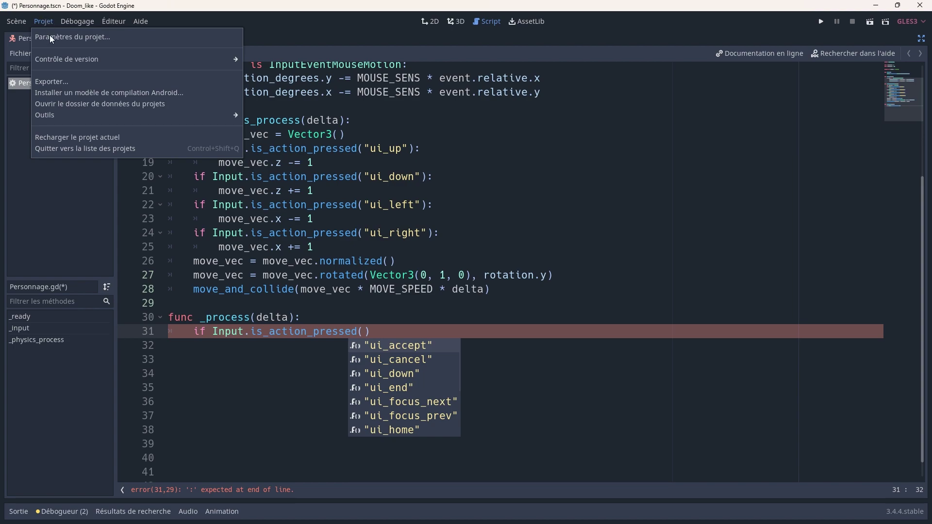
{"action": "left_click", "coordinate": [52, 38]}
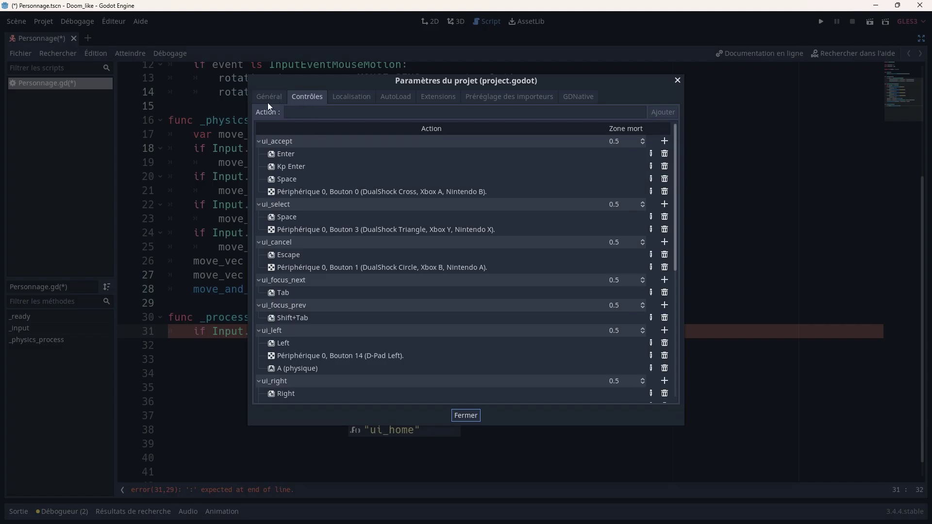
{"action": "scroll", "coordinate": [305, 233], "scroll_direction": "down", "scroll_amount": 3}
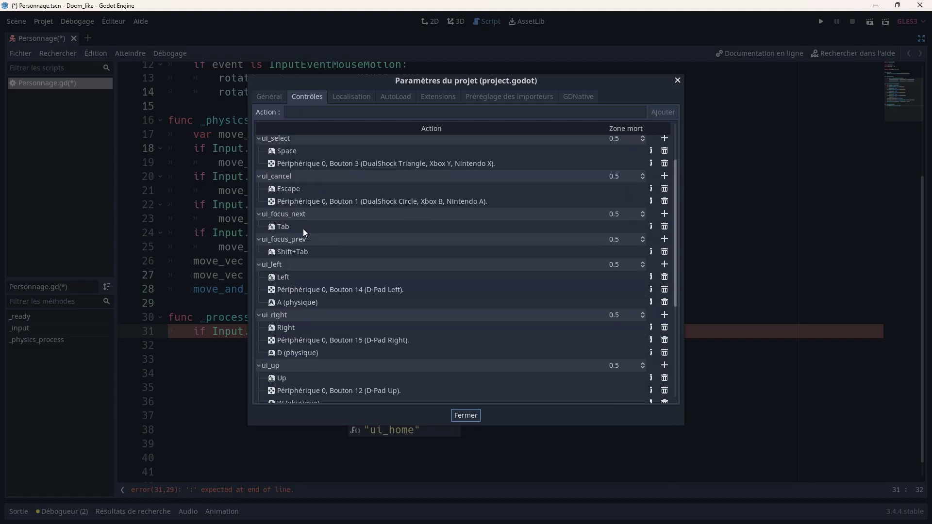
{"action": "scroll", "coordinate": [308, 262], "scroll_direction": "down", "scroll_amount": 5}
{"action": "scroll", "coordinate": [296, 272], "scroll_direction": "down", "scroll_amount": 2}
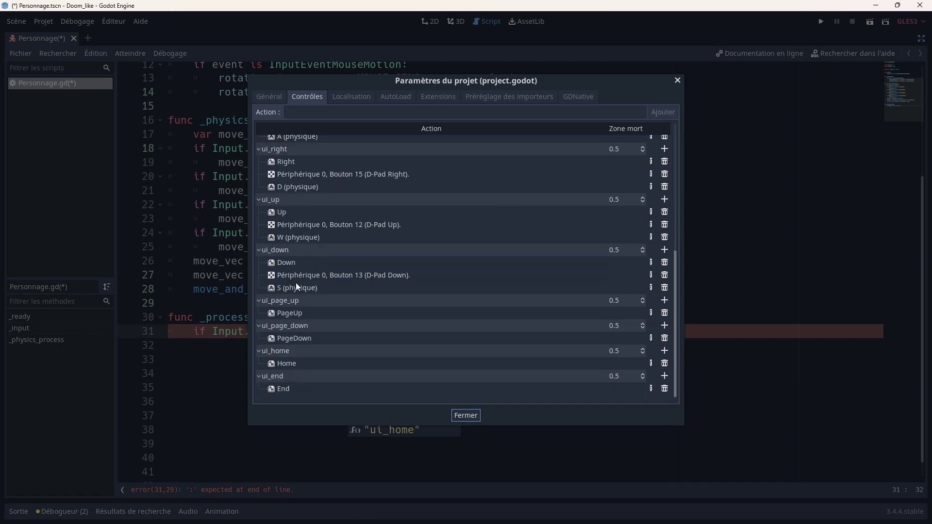
{"action": "scroll", "coordinate": [297, 286], "scroll_direction": "up", "scroll_amount": 10}
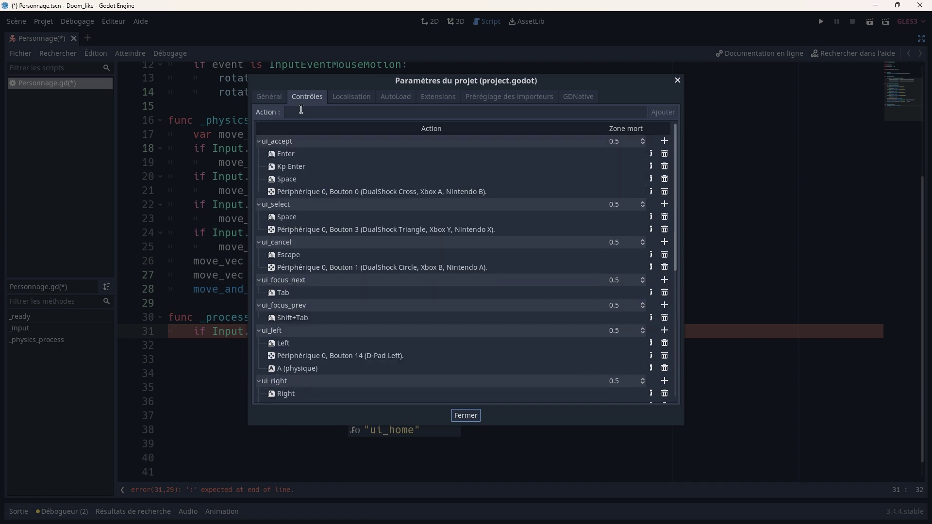
{"action": "left_click", "coordinate": [301, 110]}
{"action": "type", "text": "T"}
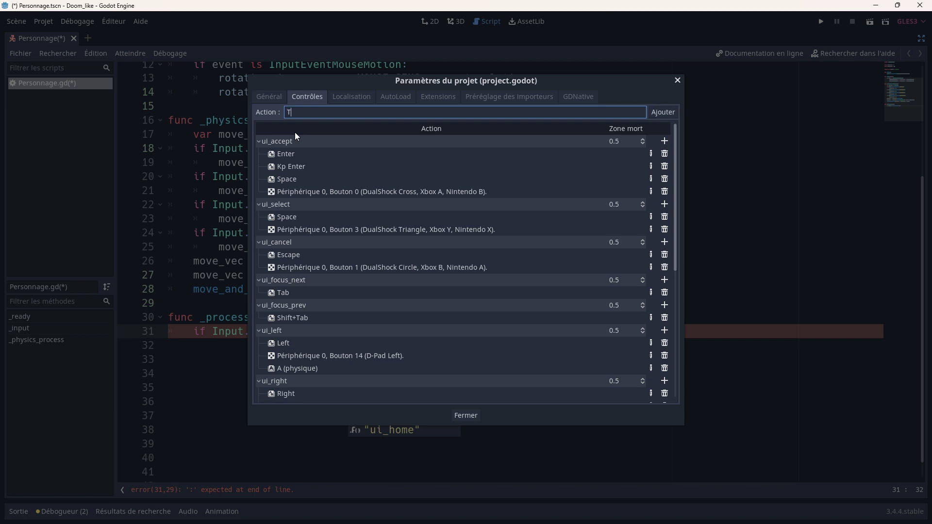
{"action": "key", "text": "BackSpace"}
{"action": "type", "text": "tir"}
{"action": "left_click", "coordinate": [652, 114]}
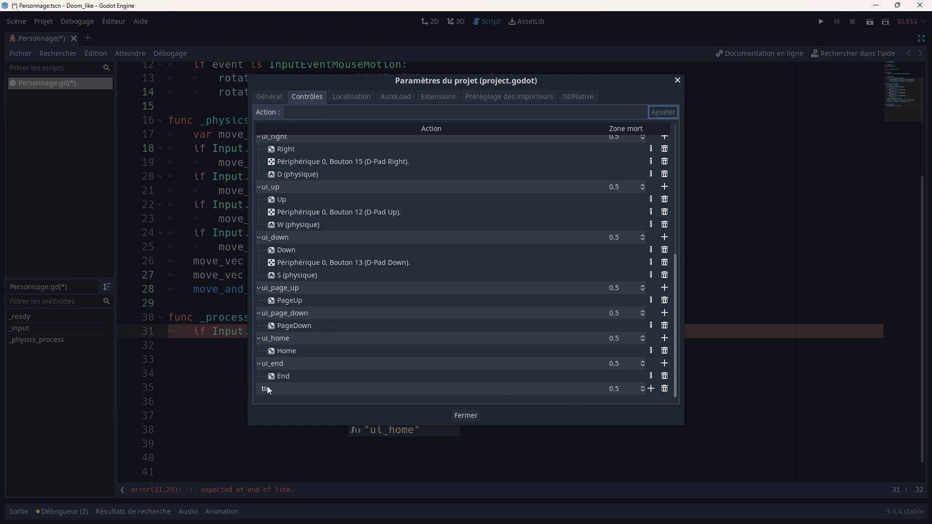
Bind the left mouse button (Bouton gauche) to tir and close the settings
{"action": "left_click", "coordinate": [652, 389]}
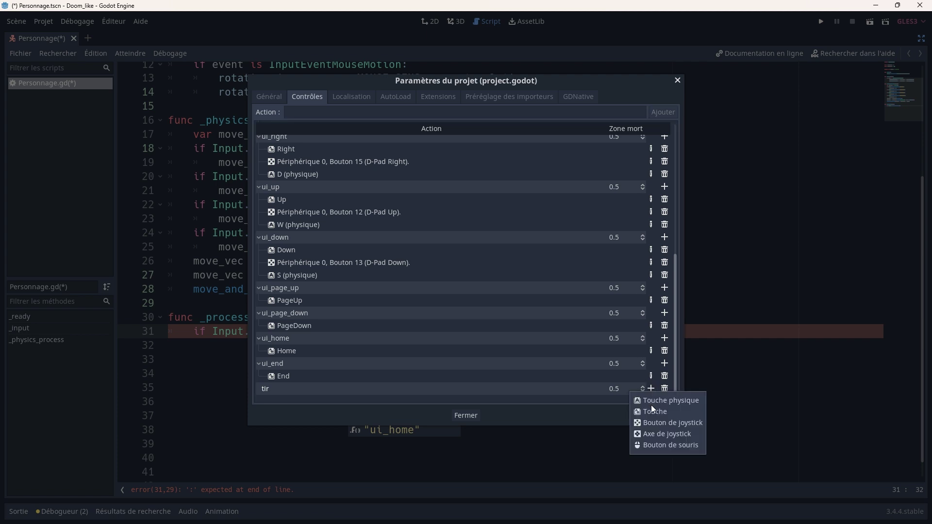
{"action": "left_click", "coordinate": [658, 450]}
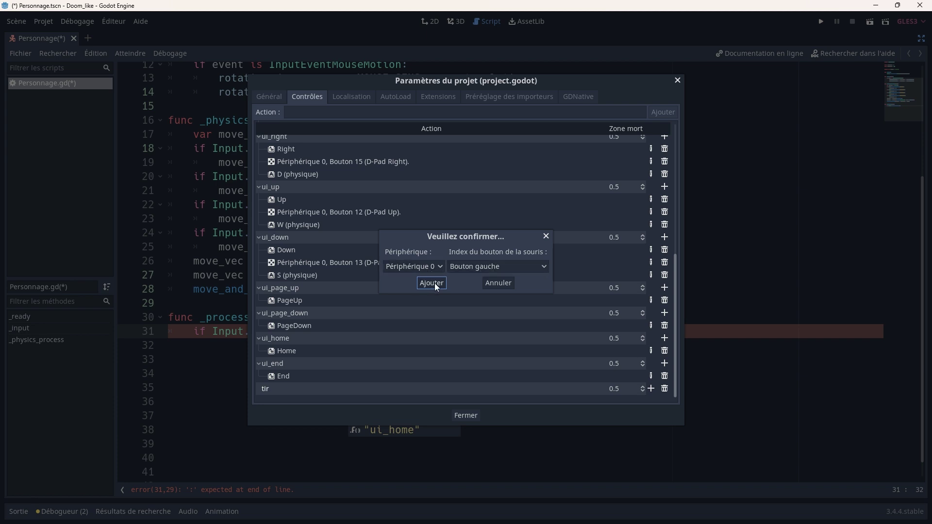
{"action": "left_click", "coordinate": [436, 284]}
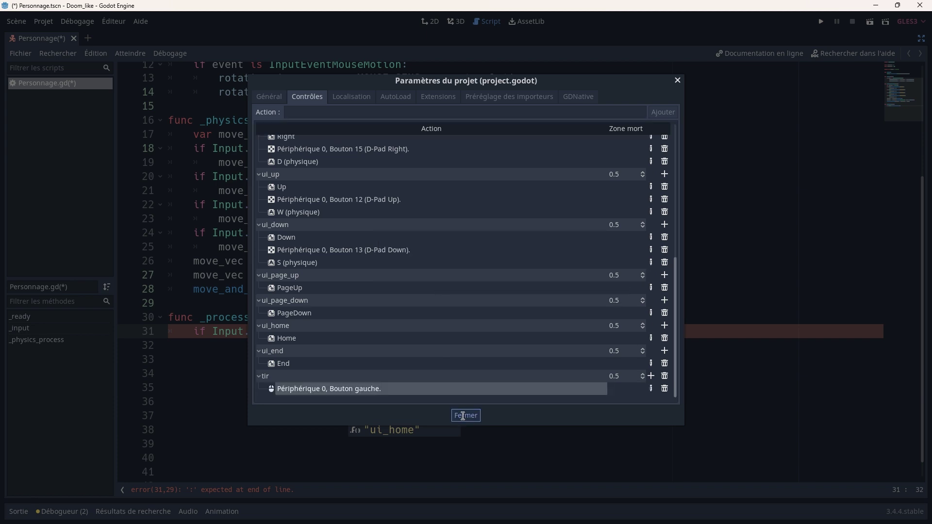
{"action": "left_click", "coordinate": [463, 416]}
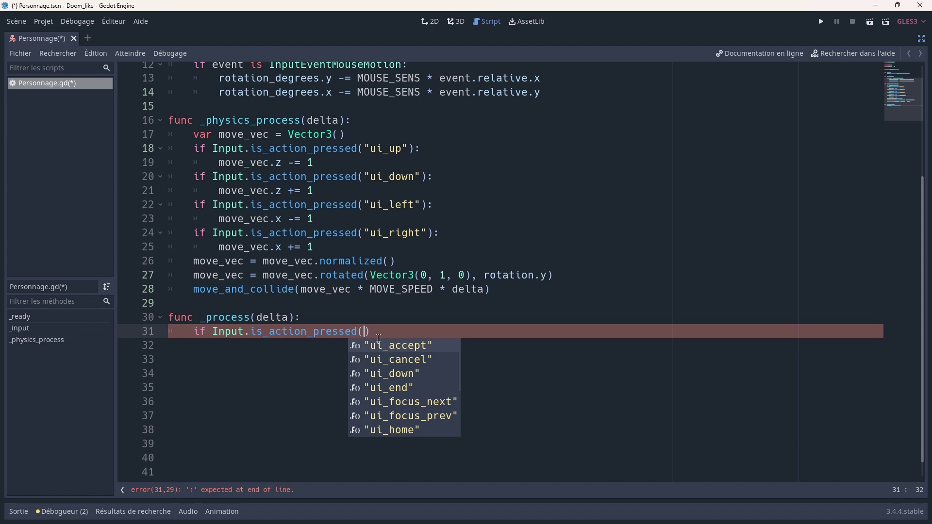
Finish line 31 as if Input.is_action_pressed("tir"): with an indented line below, then restore the side panels
{"action": "type", "text": "\""}
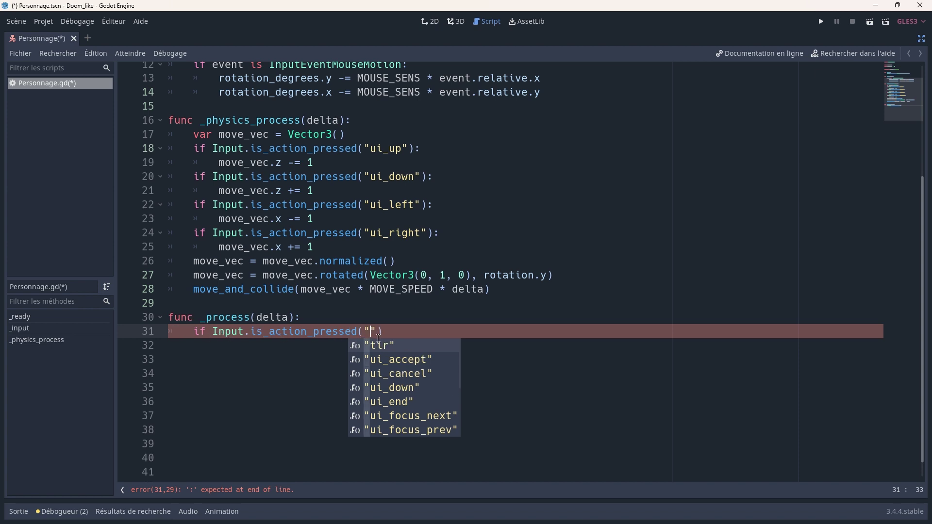
{"action": "key", "text": "Return"}
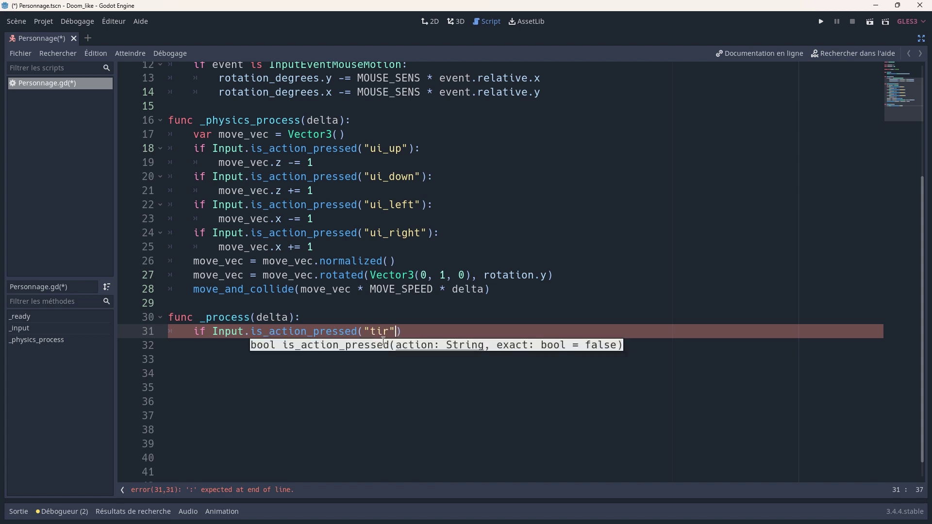
{"action": "left_click", "coordinate": [420, 332]}
{"action": "type", "text": ":"}
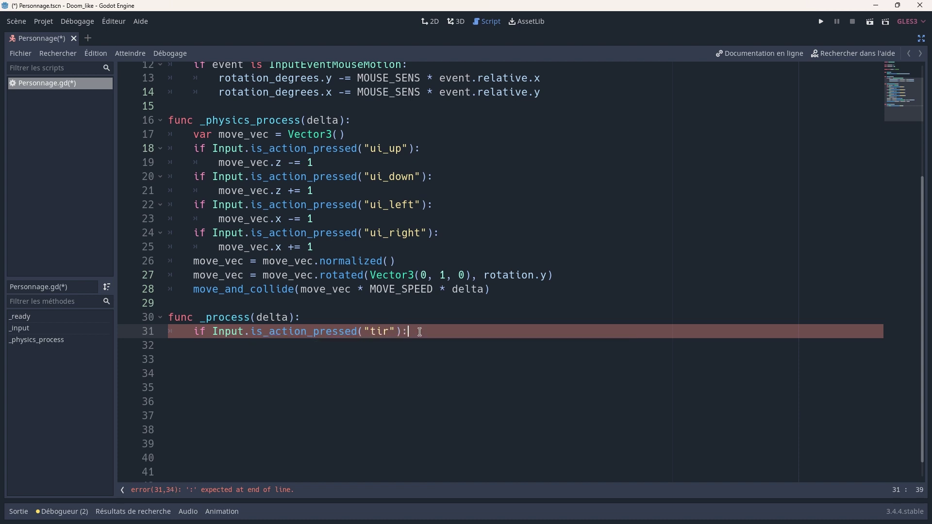
{"action": "key", "text": "Return"}
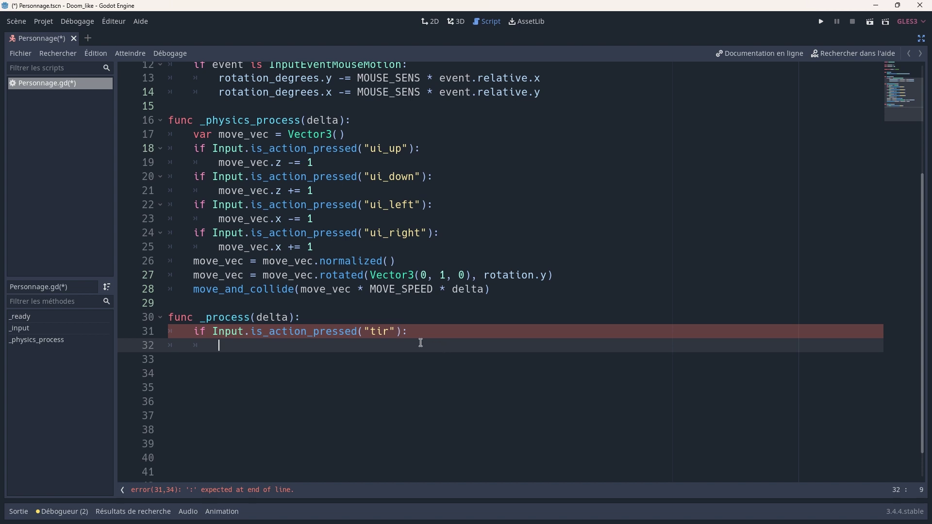
{"action": "left_click_drag", "start_coordinate": [194, 332], "coordinate": [409, 331]}
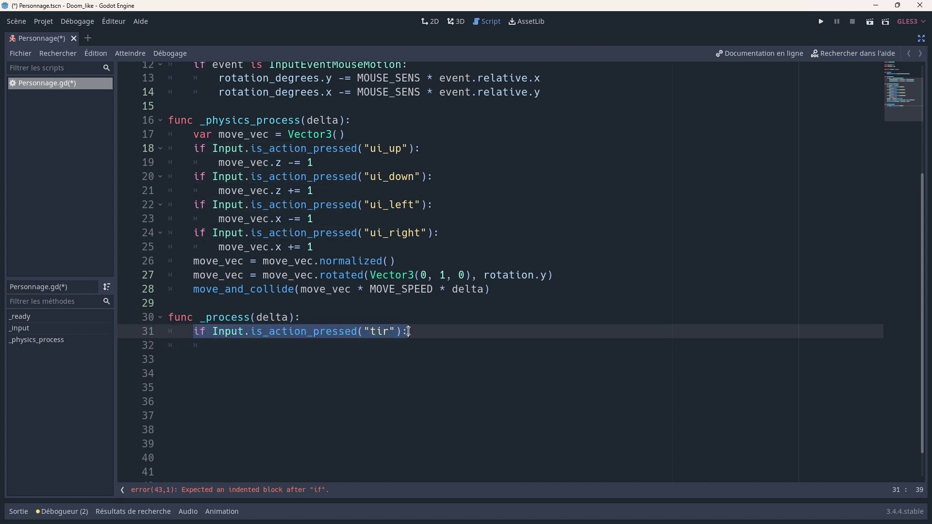
{"action": "left_click", "coordinate": [233, 345]}
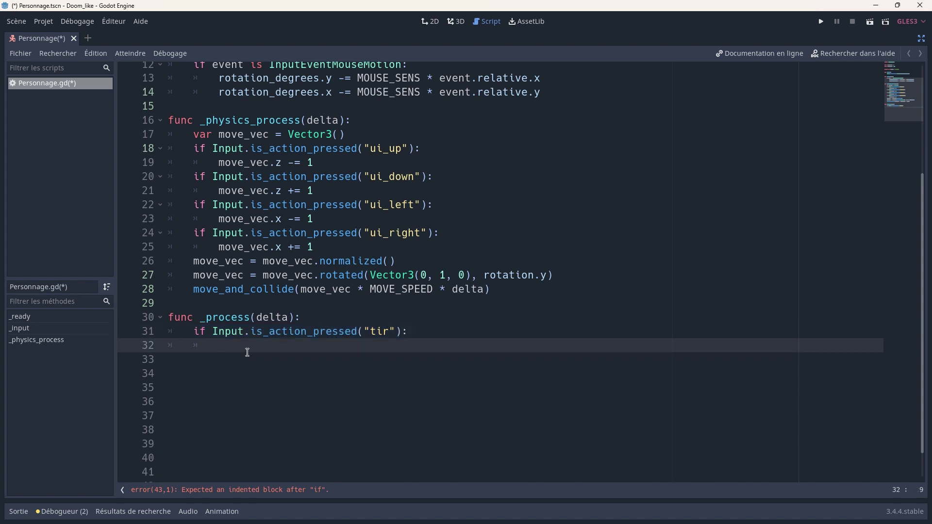
{"action": "left_click", "coordinate": [921, 38]}
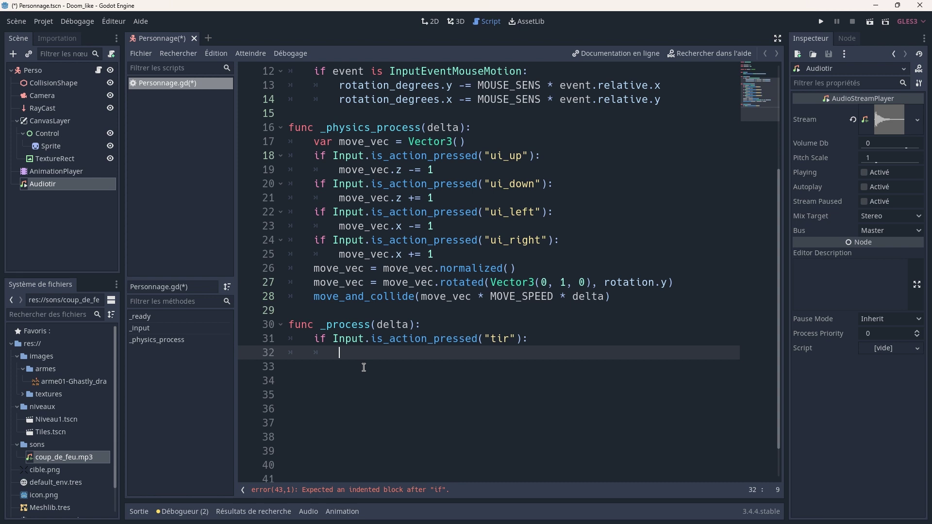
Add $AnimationPlayer.play("tir") under the tir check
{"action": "type", "text": "$"}
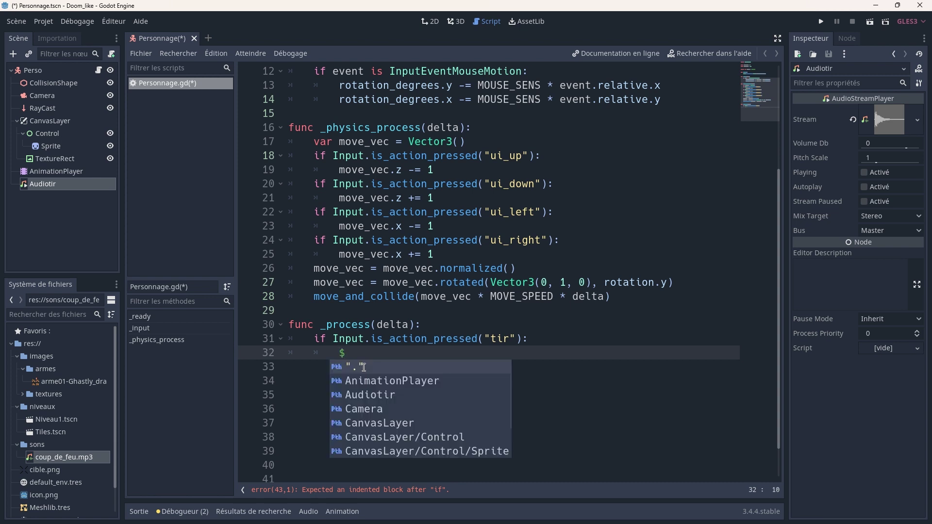
{"action": "type", "text": "A"}
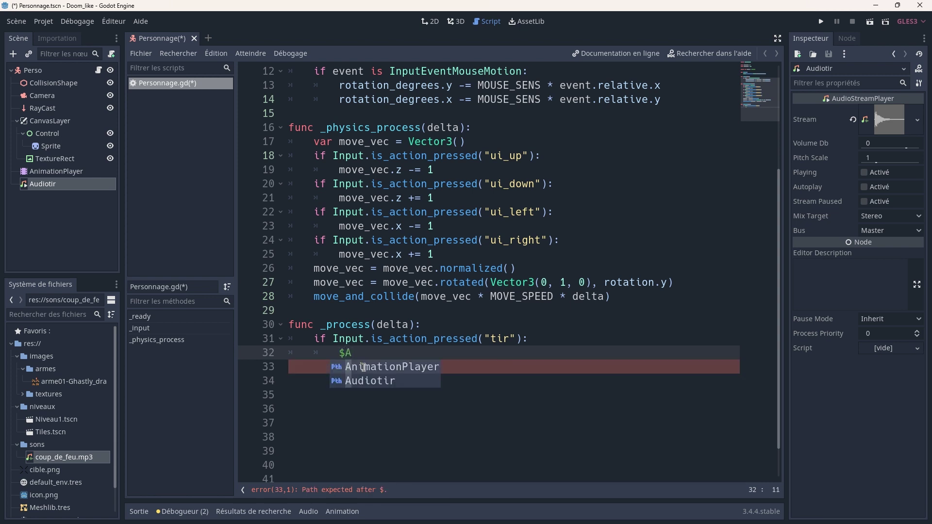
{"action": "left_click", "coordinate": [368, 368]}
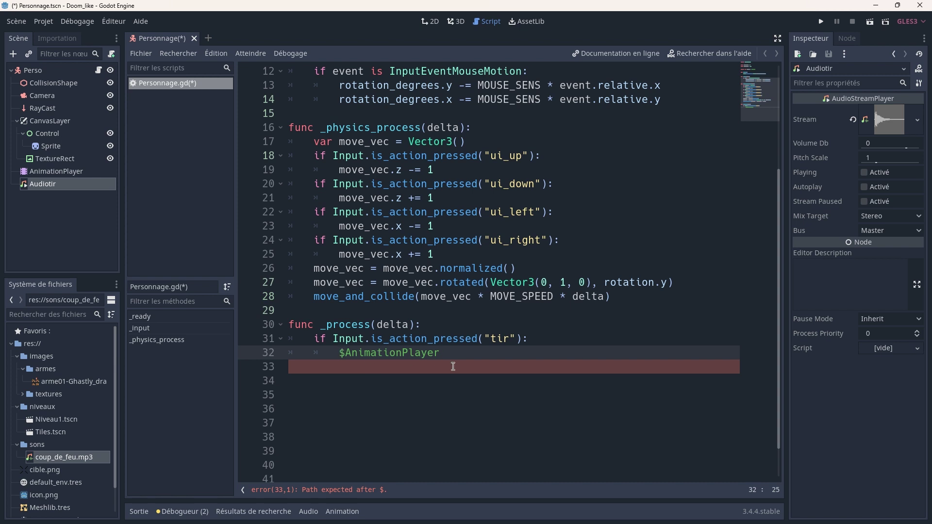
{"action": "type", "text": ".play"}
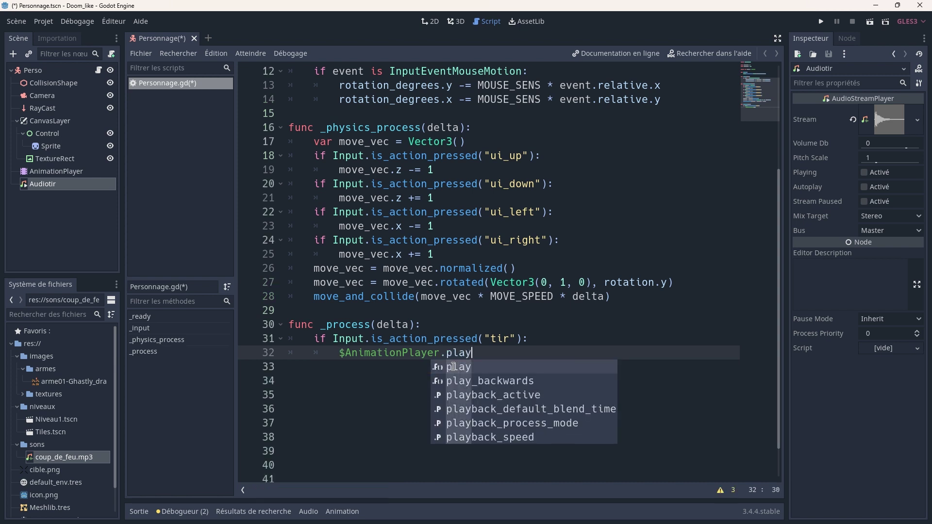
{"action": "left_click", "coordinate": [453, 366]}
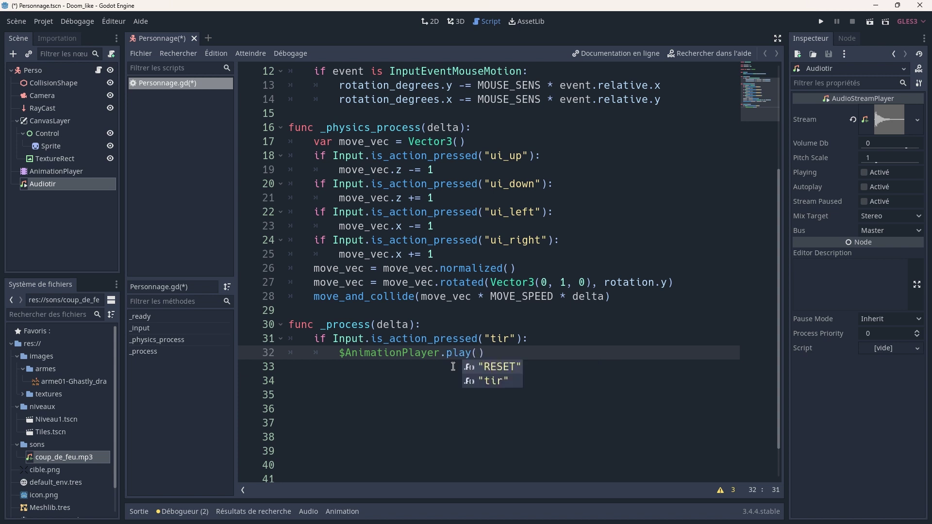
{"action": "left_click", "coordinate": [496, 382]}
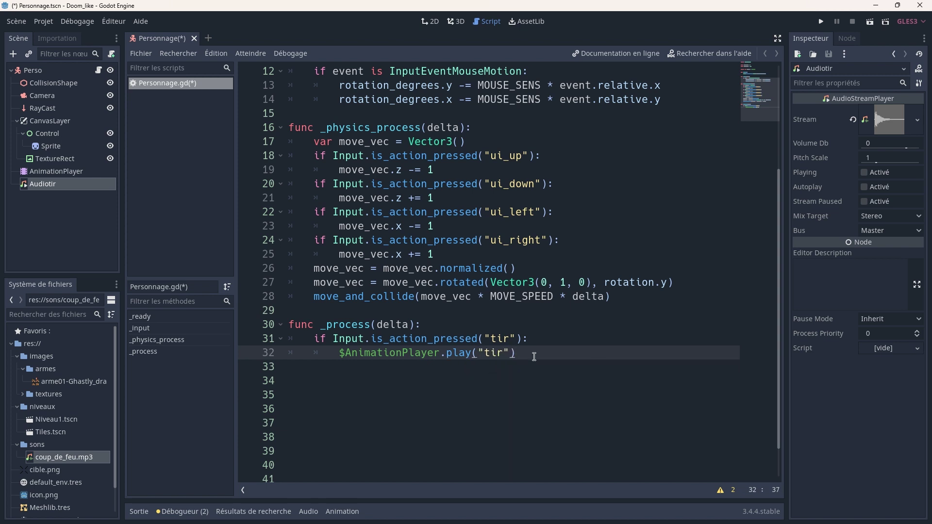
{"action": "key", "text": "Return"}
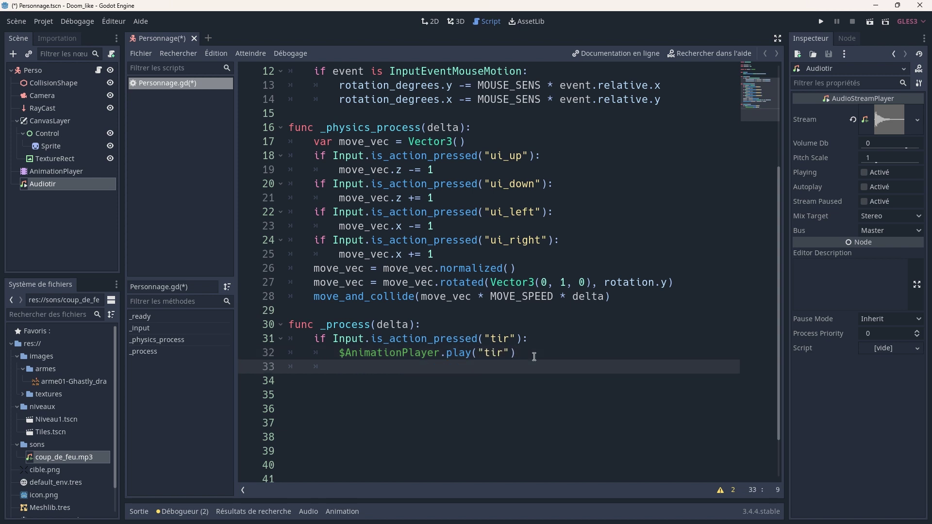
Add $Audiotir.play() on the next line to play the gunshot sound
{"action": "type", "text": "$"}
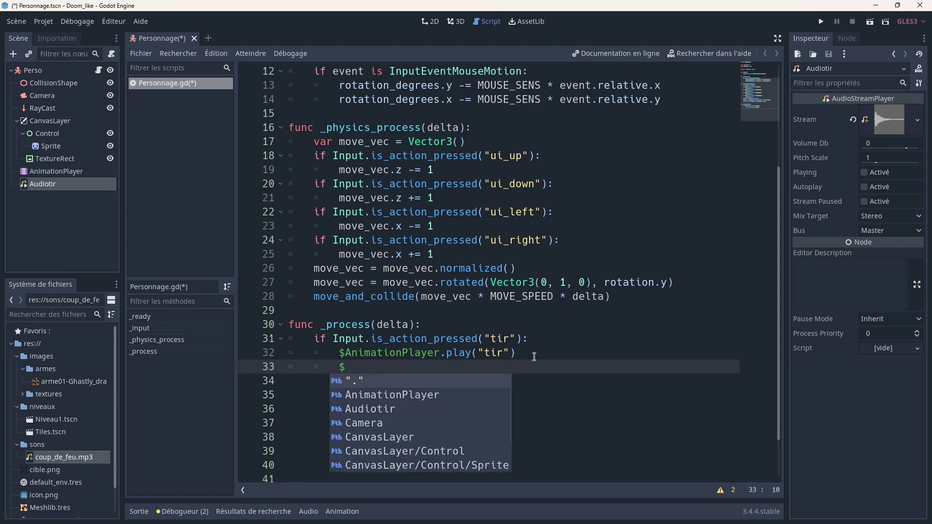
{"action": "type", "text": "A"}
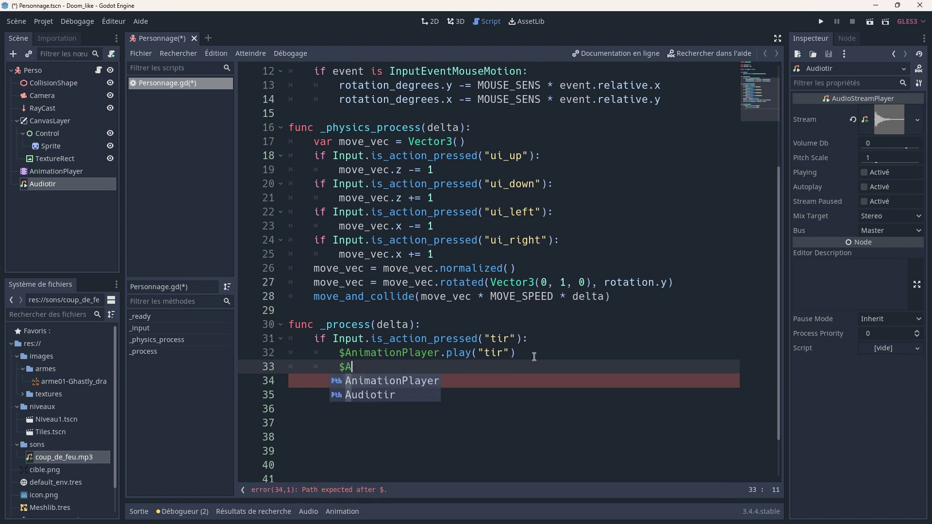
{"action": "type", "text": "u"}
{"action": "key", "text": "Return"}
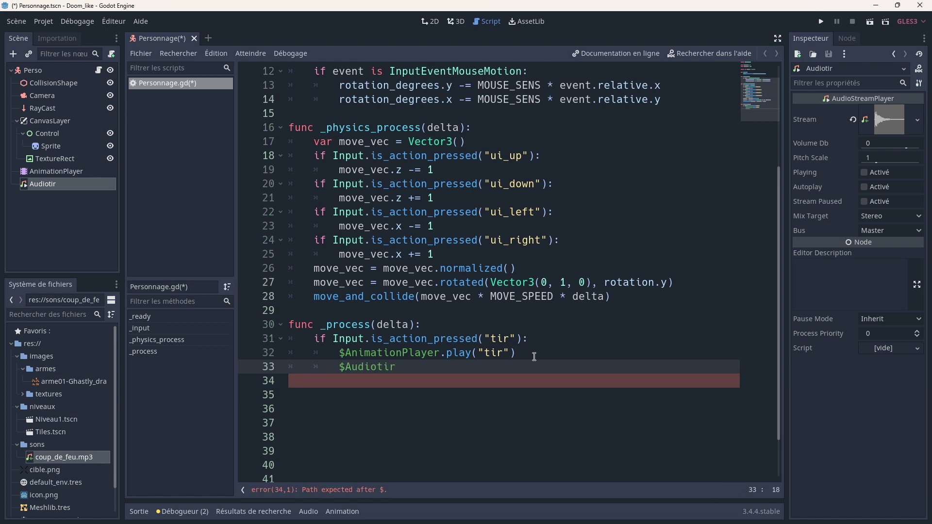
{"action": "type", "text": ".play"}
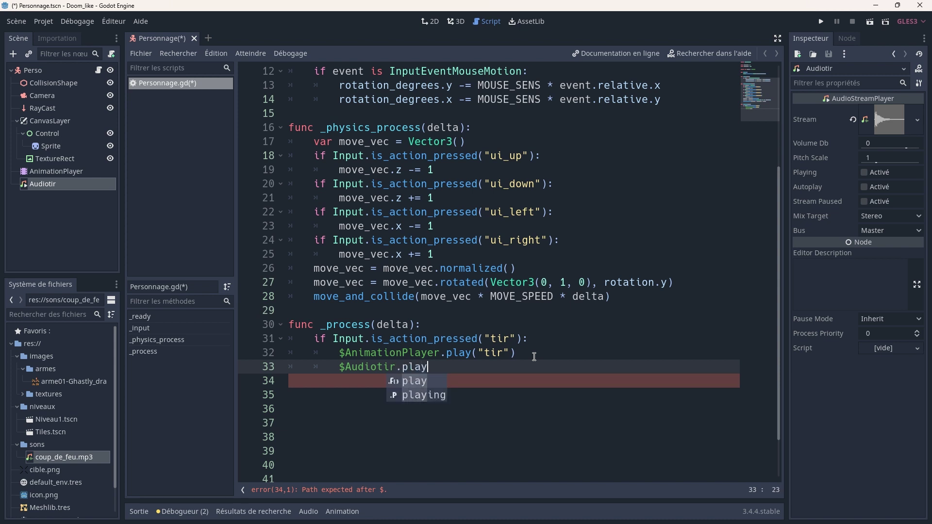
{"action": "key", "text": "Return"}
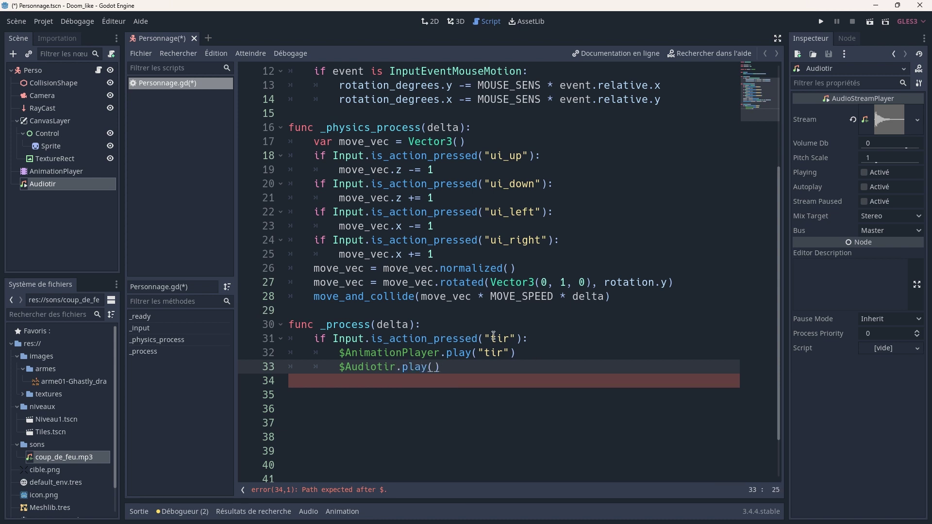
{"action": "left_click", "coordinate": [470, 439]}
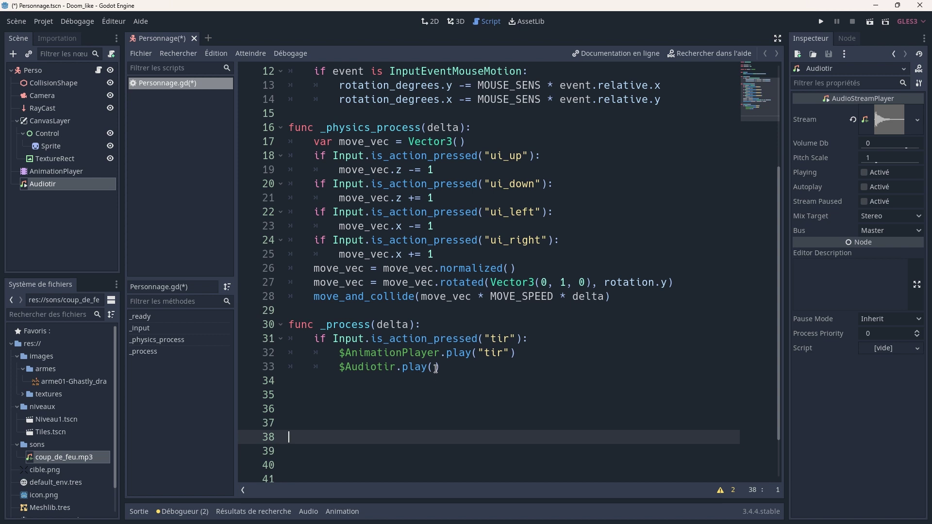
{"action": "left_click", "coordinate": [42, 185]}
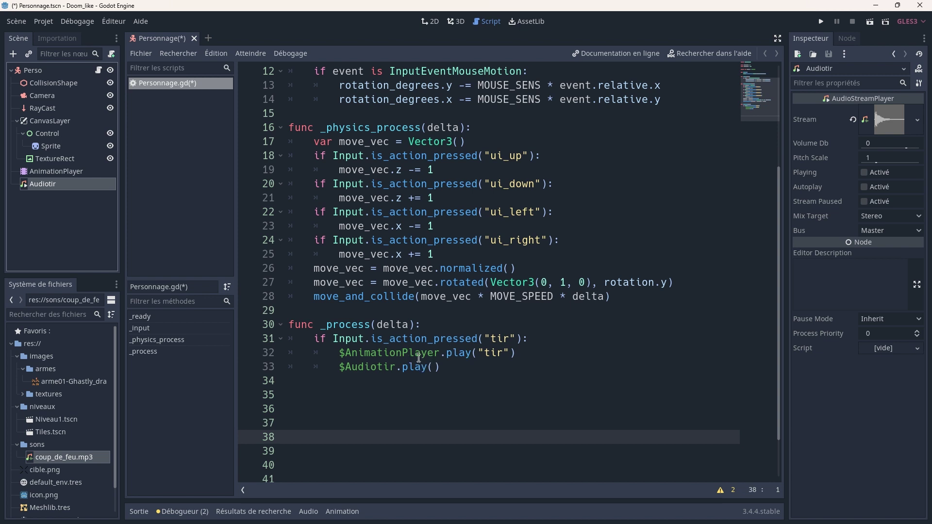
Save and run the current scene, then fire the pistol three times in-game
{"action": "left_click", "coordinate": [872, 24]}
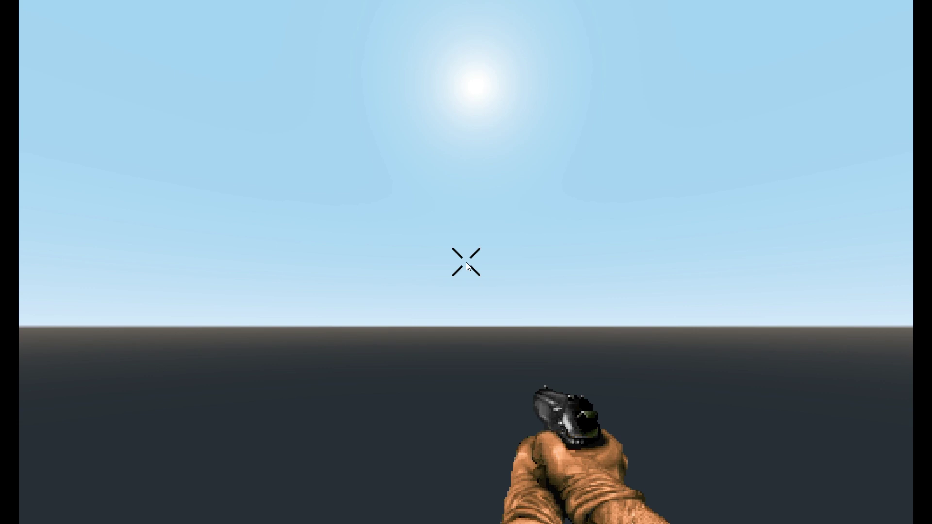
{"action": "left_click", "coordinate": [466, 262]}
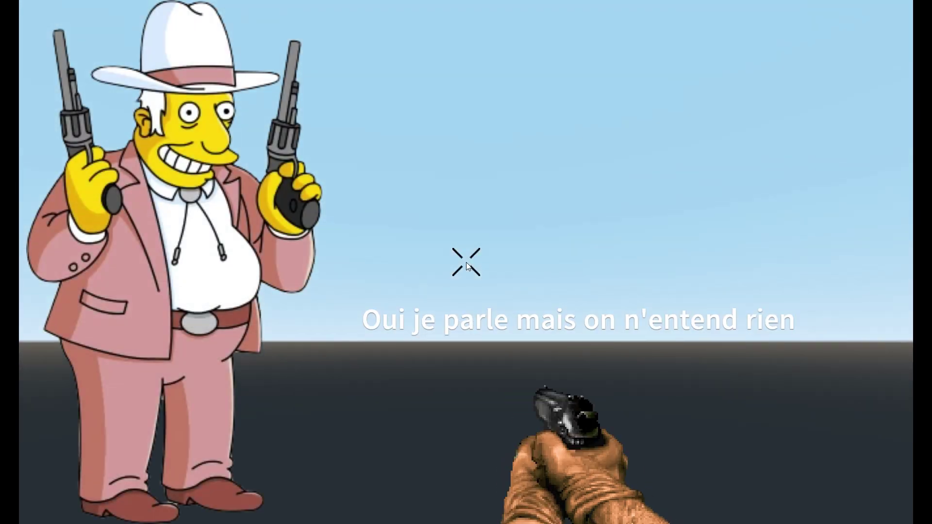
{"action": "left_click", "coordinate": [465, 262]}
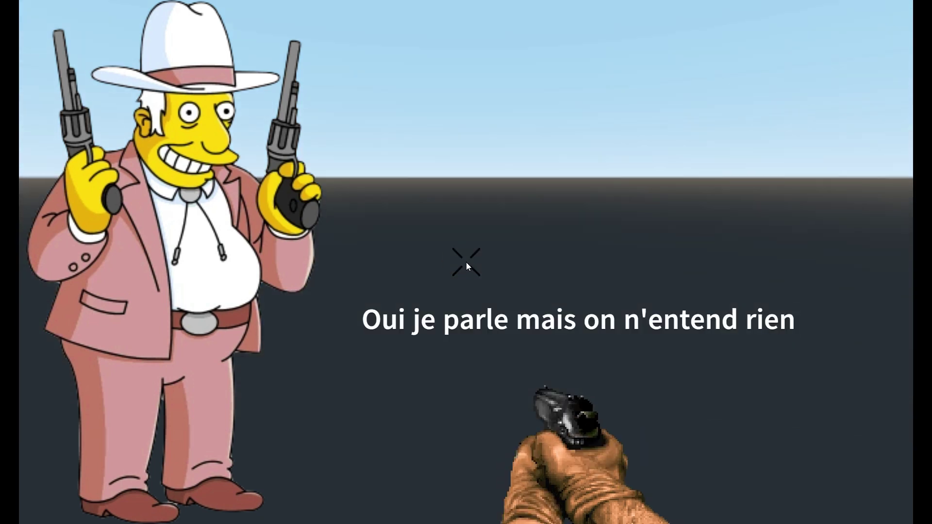
{"action": "left_click", "coordinate": [466, 262]}
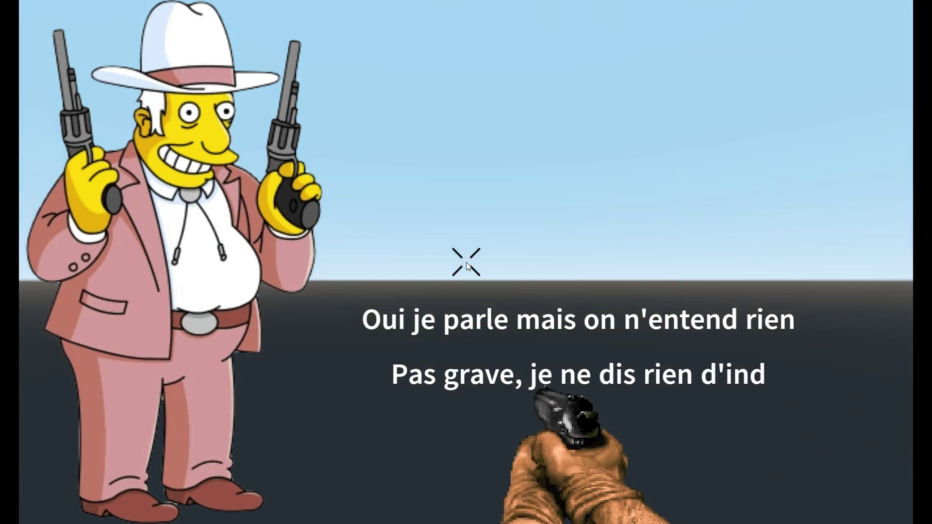